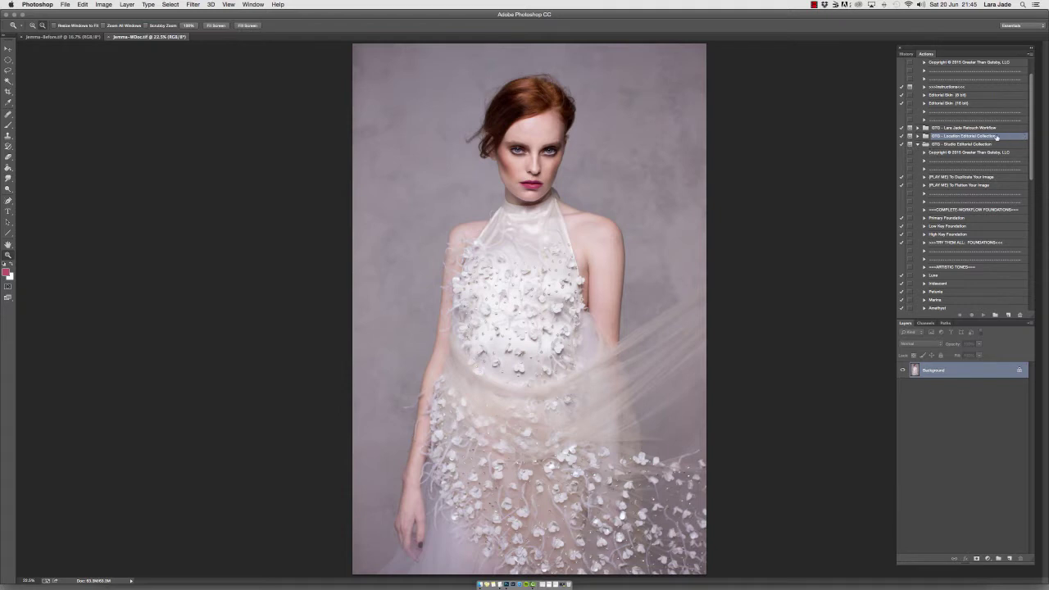
Browse the Studio Editorial Collection actions, expand the Location Editorial Collection set and look through its actions
{"action": "scroll", "coordinate": [1033, 130], "scroll_direction": "down", "scroll_amount": 2}
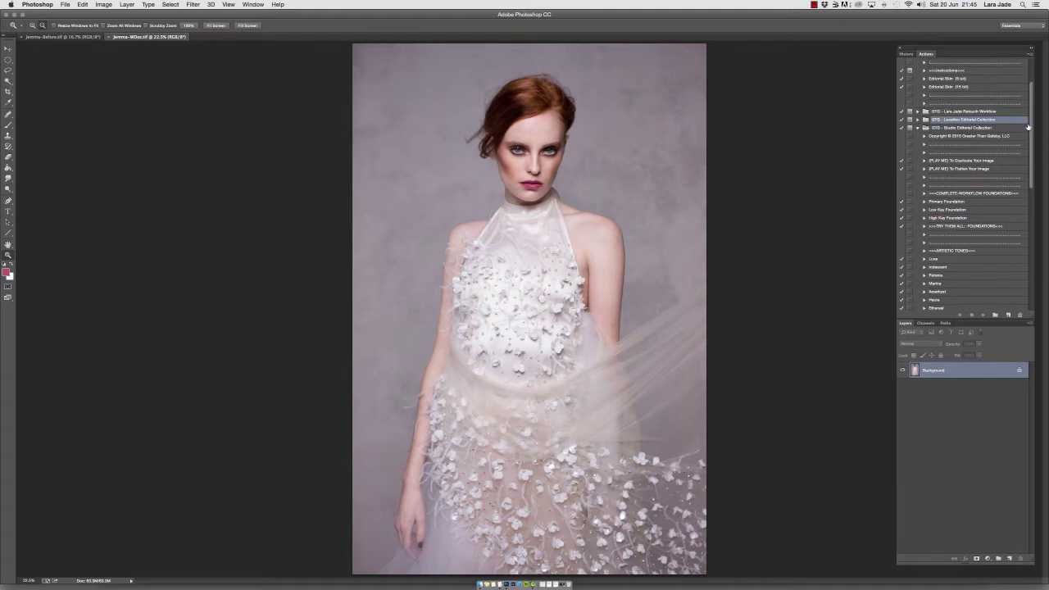
{"action": "scroll", "coordinate": [1035, 125], "scroll_direction": "down", "scroll_amount": 15}
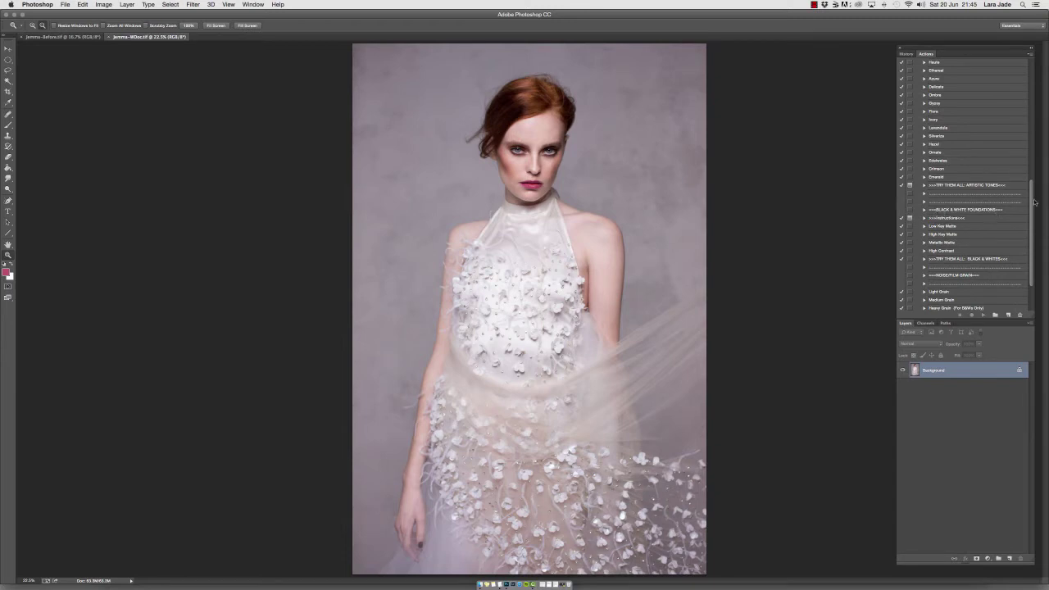
{"action": "left_click_drag", "start_coordinate": [1035, 202], "coordinate": [1034, 59]}
{"action": "left_click", "coordinate": [918, 169]}
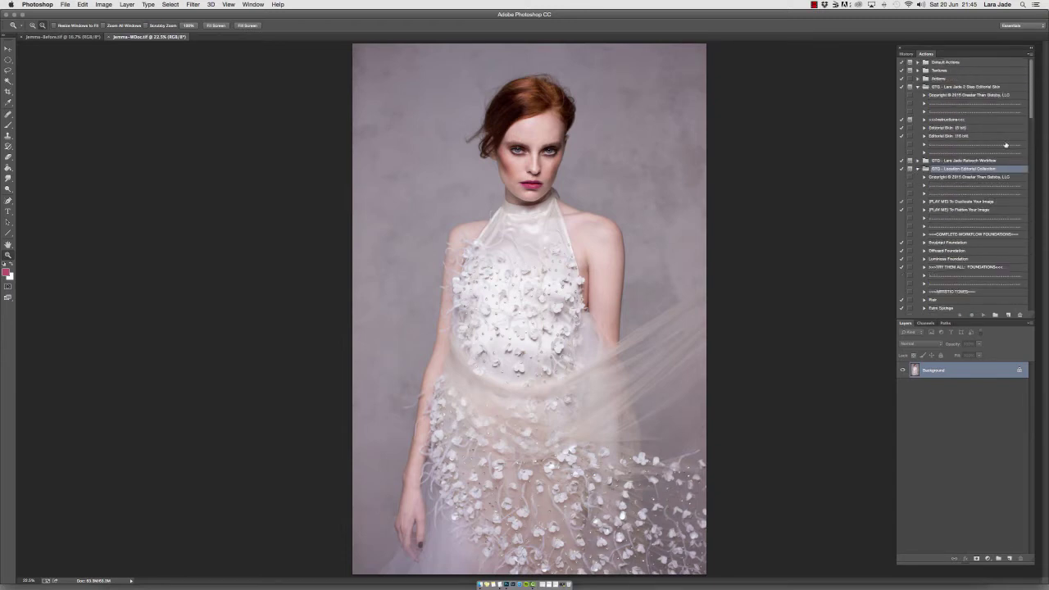
{"action": "scroll", "coordinate": [987, 129], "scroll_direction": "down", "scroll_amount": 20}
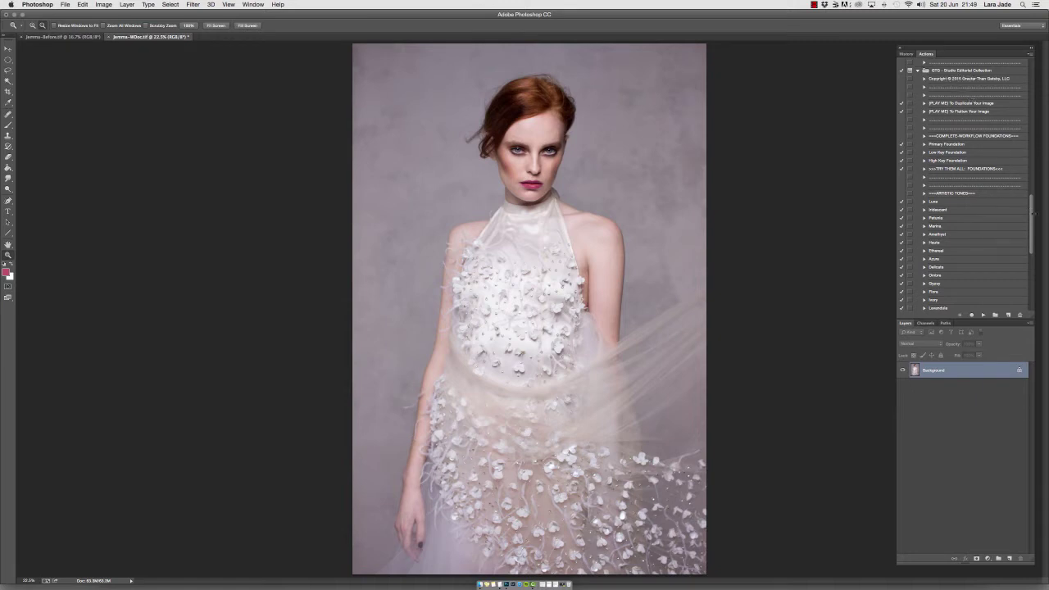
Run the High Key Matte, High Contrast and Metallic Matte black-and-white actions from the Studio Editorial Collection on the photo
{"action": "left_click_drag", "start_coordinate": [1034, 213], "coordinate": [1039, 255]}
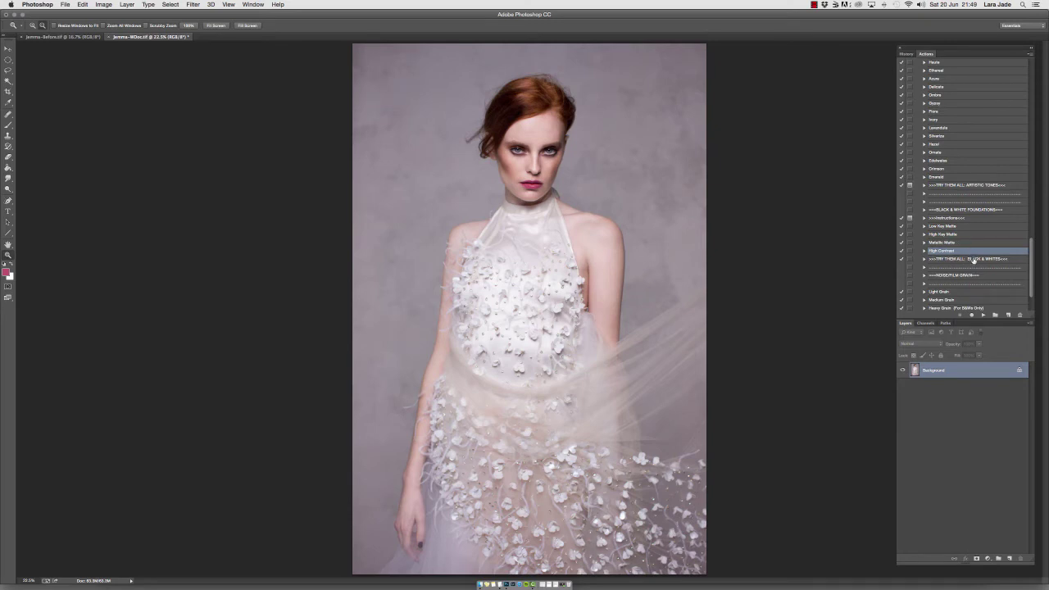
{"action": "left_click", "coordinate": [949, 235]}
{"action": "left_click", "coordinate": [981, 316]}
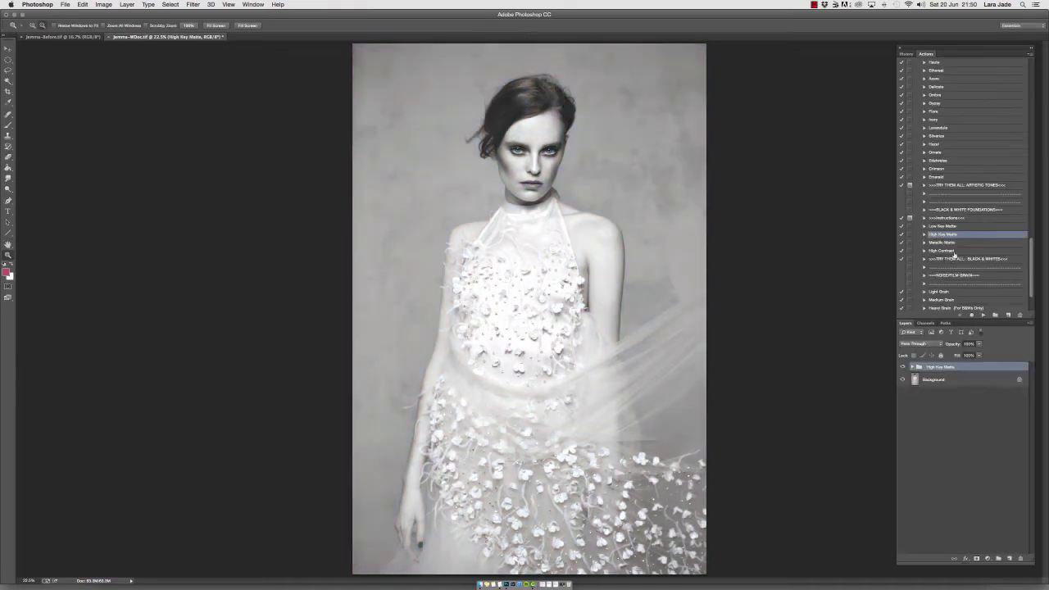
{"action": "left_click", "coordinate": [954, 251]}
{"action": "left_click", "coordinate": [984, 317]}
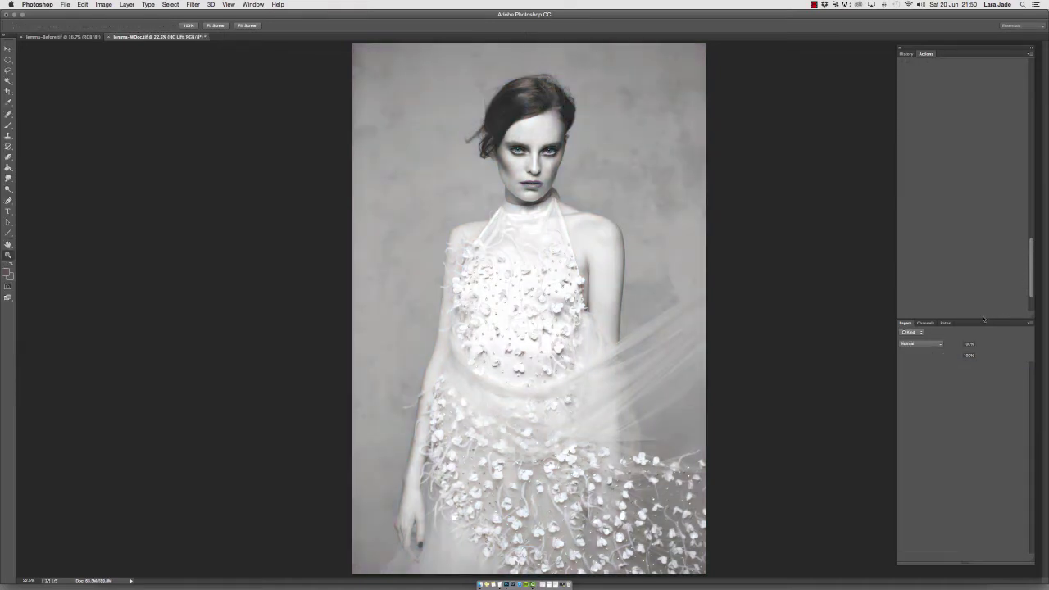
{"action": "left_click", "coordinate": [958, 244]}
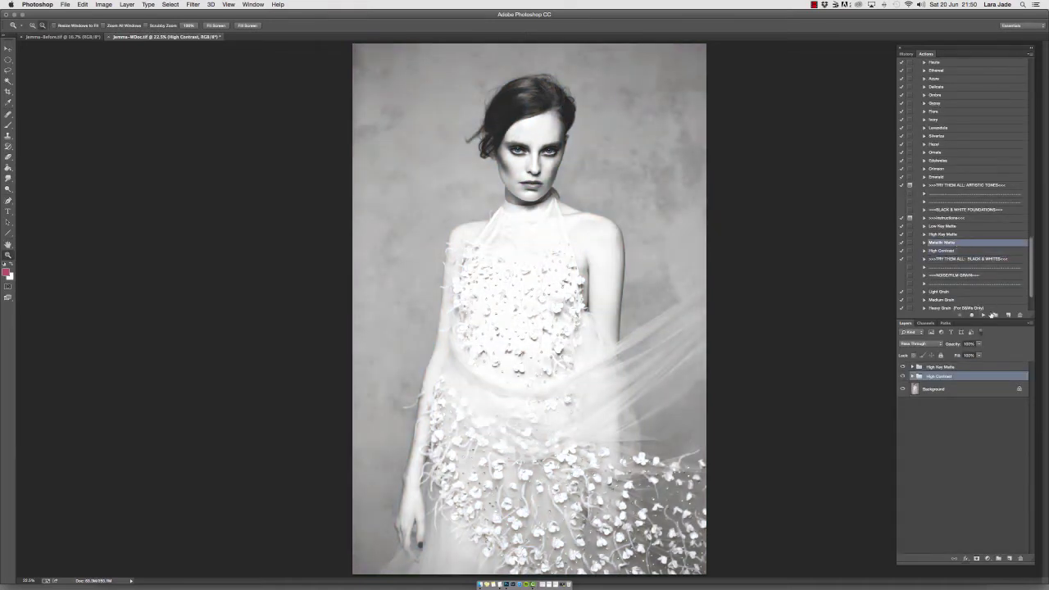
{"action": "left_click", "coordinate": [983, 316]}
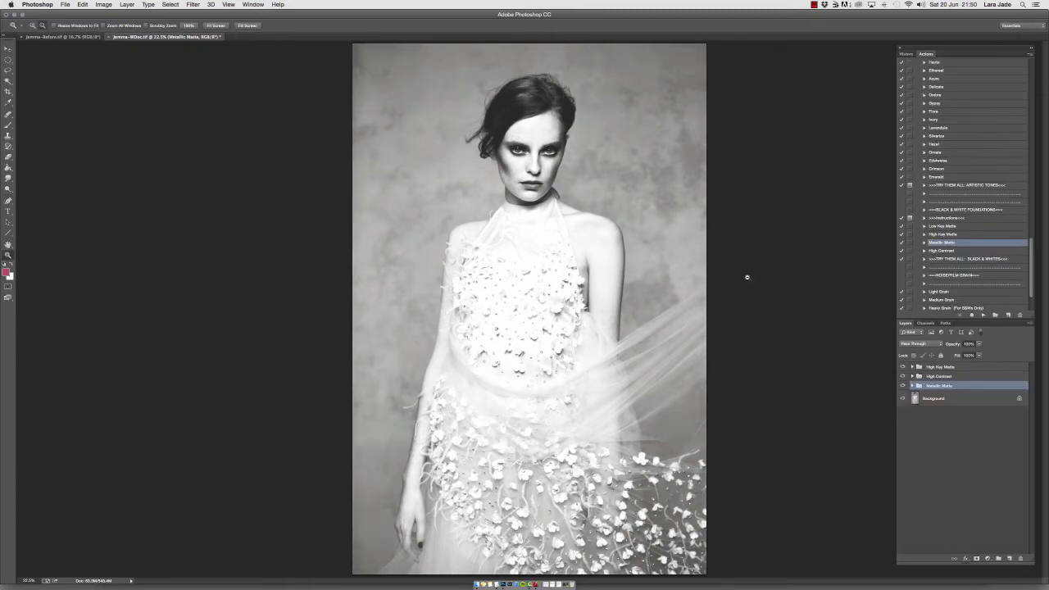
Lower the opacity of the High Key Matte and High Contrast groups to about 50%
{"action": "left_click", "coordinate": [941, 376]}
{"action": "left_click", "coordinate": [941, 368]}
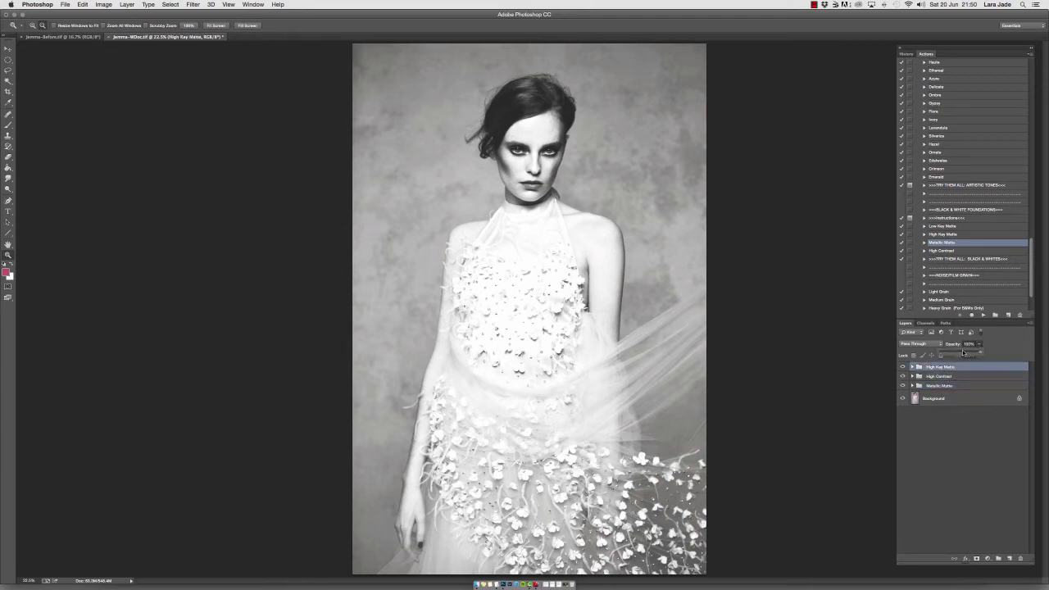
{"action": "key", "text": "5"}
{"action": "key", "text": "alt+bracketleft"}
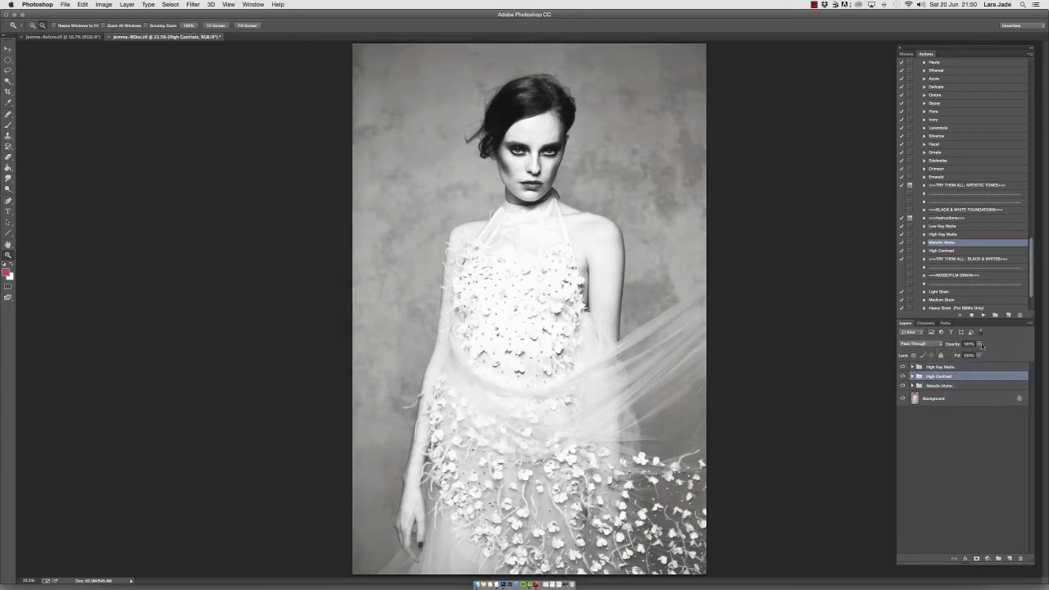
{"action": "key", "text": "5"}
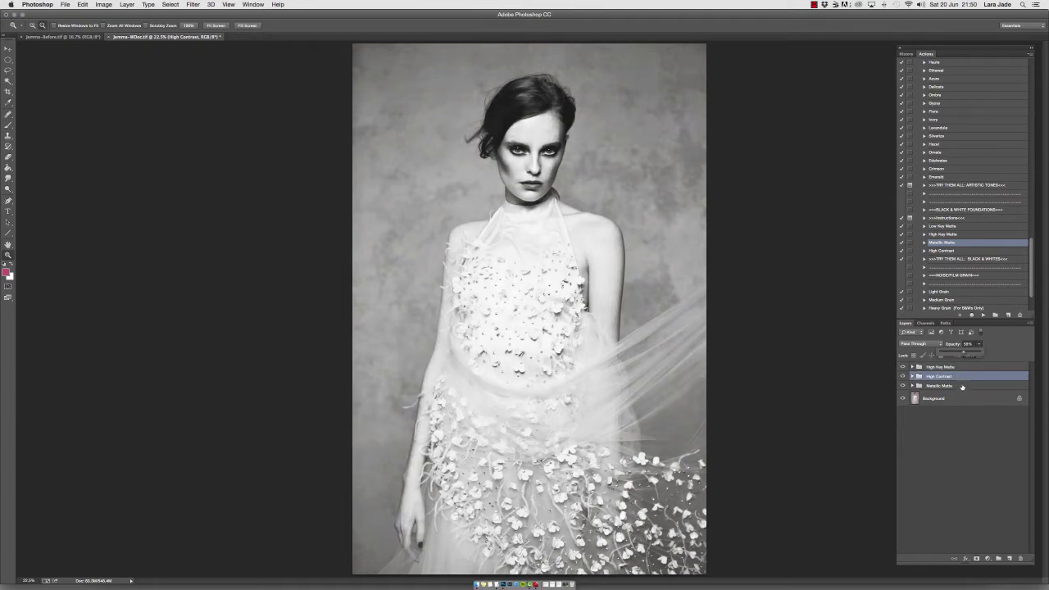
Compare the photo with and without the Metallic Matte group
{"action": "left_click", "coordinate": [949, 386]}
{"action": "left_click", "coordinate": [903, 386]}
{"action": "left_click", "coordinate": [904, 386]}
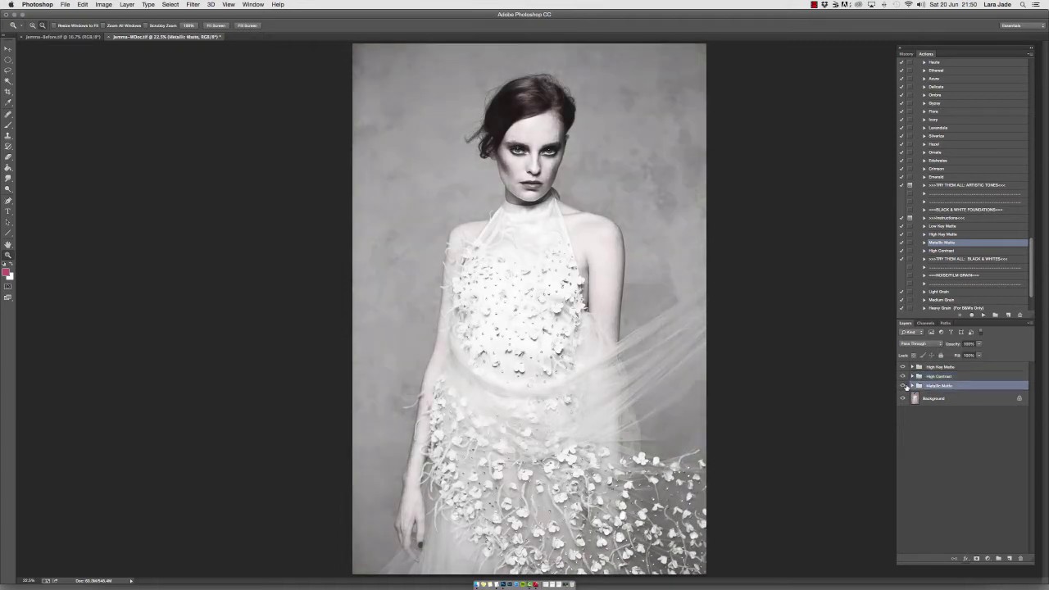
{"action": "left_click", "coordinate": [905, 386]}
Move the High Contrast group above High Key Matte and set its opacity to about 52%
{"action": "left_click", "coordinate": [939, 377]}
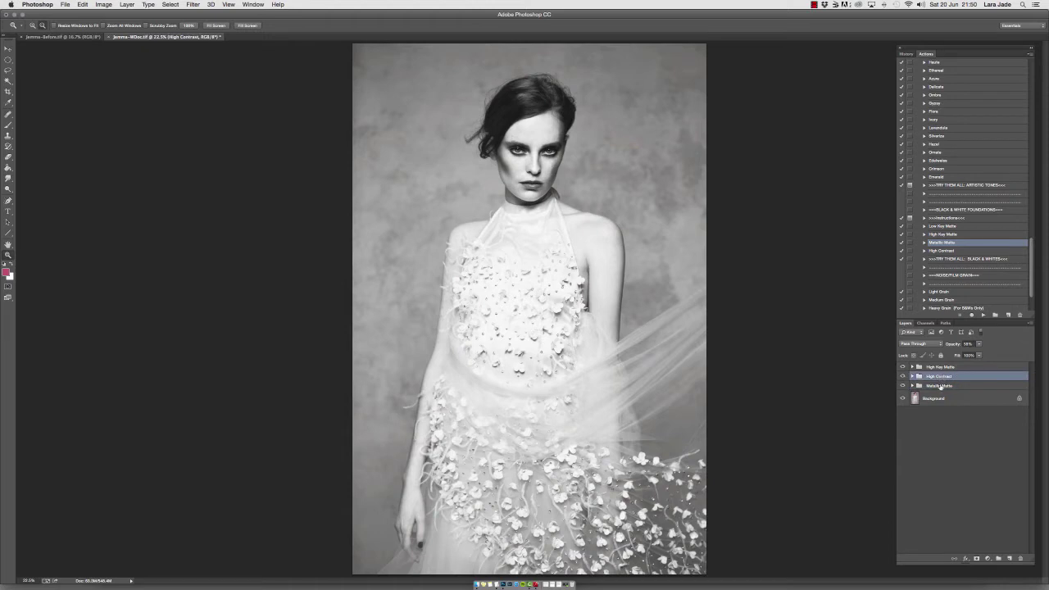
{"action": "left_click_drag", "start_coordinate": [939, 377], "coordinate": [941, 364]}
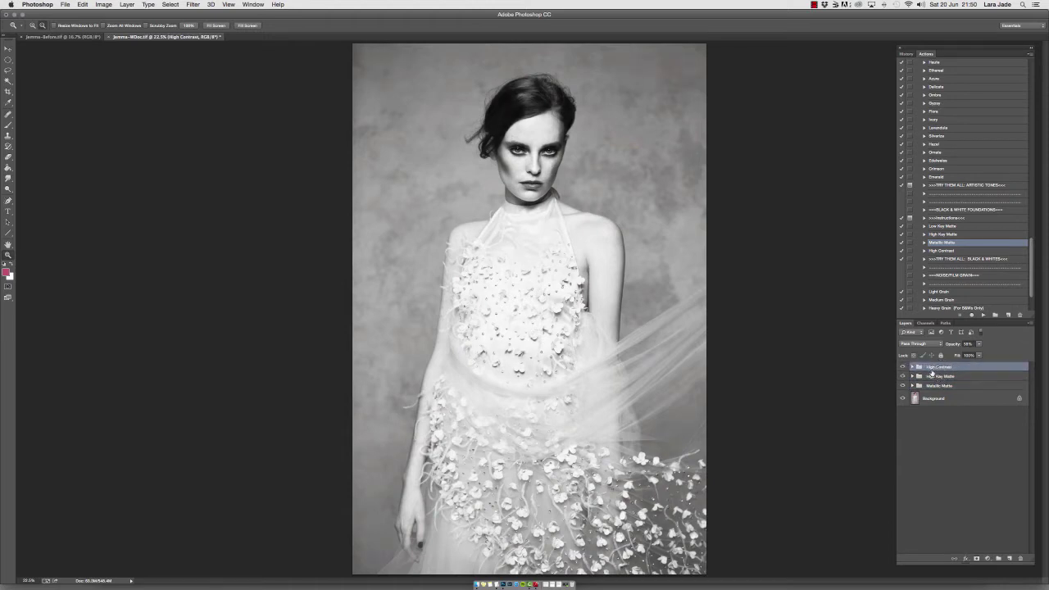
{"action": "left_click", "coordinate": [904, 367]}
{"action": "left_click", "coordinate": [904, 367]}
{"action": "left_click", "coordinate": [980, 345]}
{"action": "left_click_drag", "start_coordinate": [968, 354], "coordinate": [958, 354]}
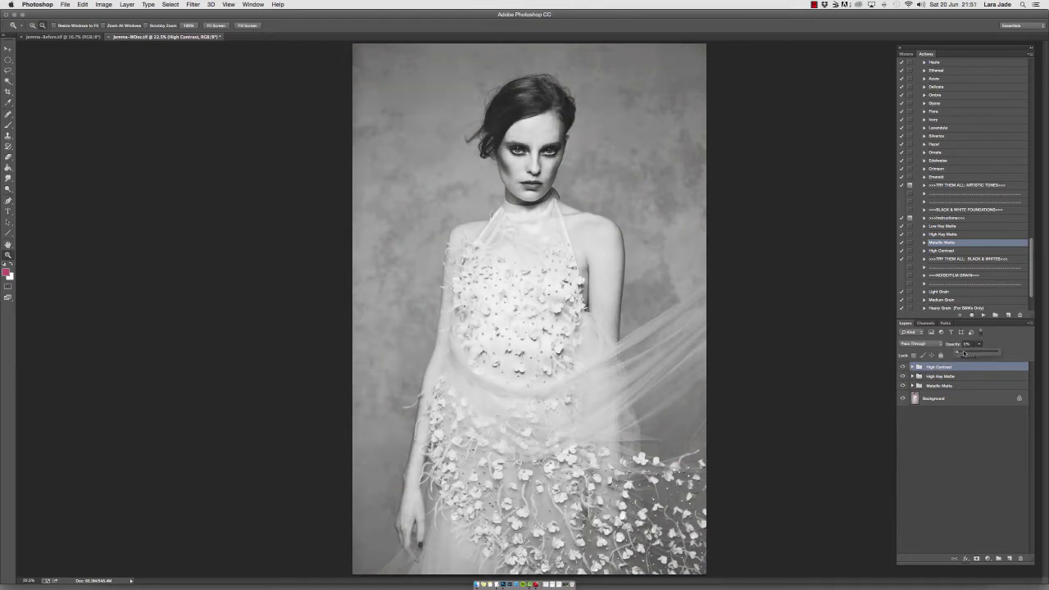
{"action": "mouse_move", "coordinate": [965, 352]}
{"action": "left_mouse_down"}
{"action": "mouse_move", "coordinate": [942, 356]}
{"action": "mouse_move", "coordinate": [976, 355]}
{"action": "left_mouse_up"}
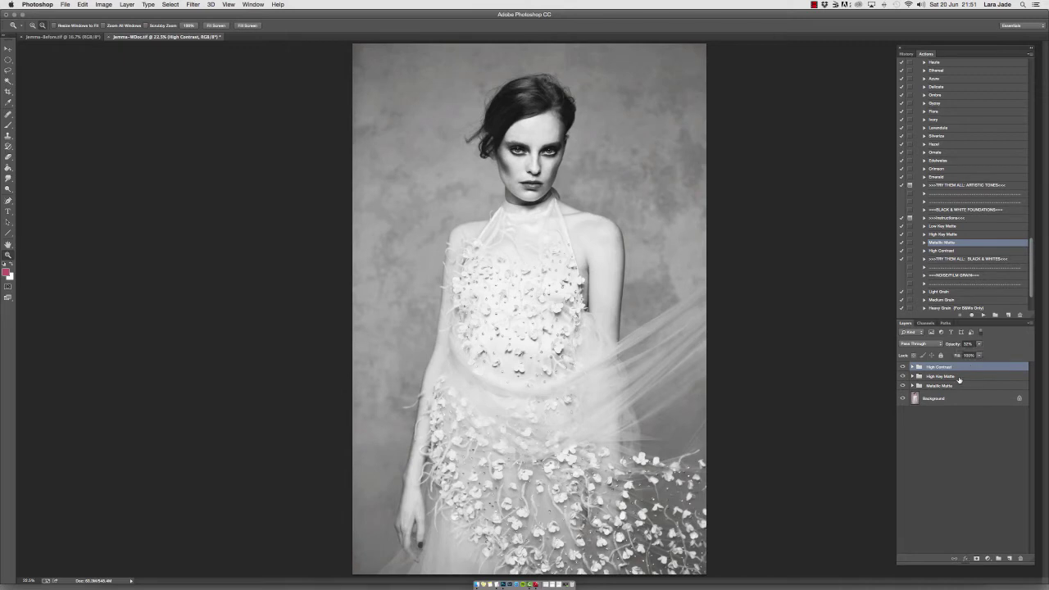
Set the High Key Matte group's opacity to about 65%
{"action": "left_click", "coordinate": [940, 377]}
{"action": "left_click", "coordinate": [978, 343]}
{"action": "mouse_move", "coordinate": [969, 353]}
{"action": "left_mouse_down"}
{"action": "mouse_move", "coordinate": [990, 354]}
{"action": "mouse_move", "coordinate": [969, 352]}
{"action": "left_mouse_up"}
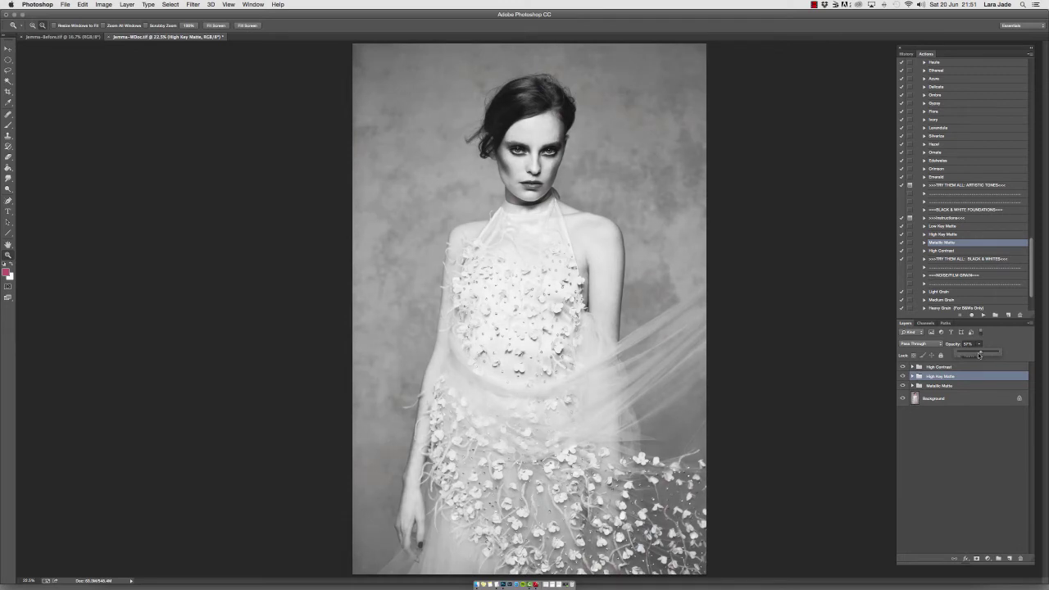
{"action": "left_click_drag", "start_coordinate": [981, 354], "coordinate": [982, 354]}
Compare the photo with and without the High Key Matte group, and likewise for the High Contrast group
{"action": "left_click", "coordinate": [902, 377]}
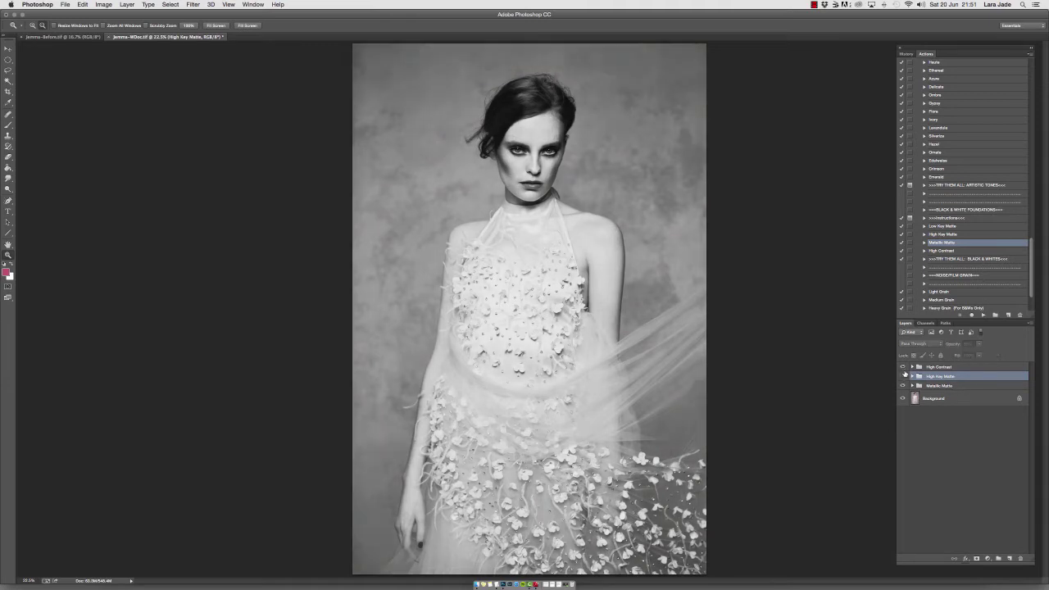
{"action": "left_click", "coordinate": [902, 376]}
{"action": "left_click", "coordinate": [902, 366]}
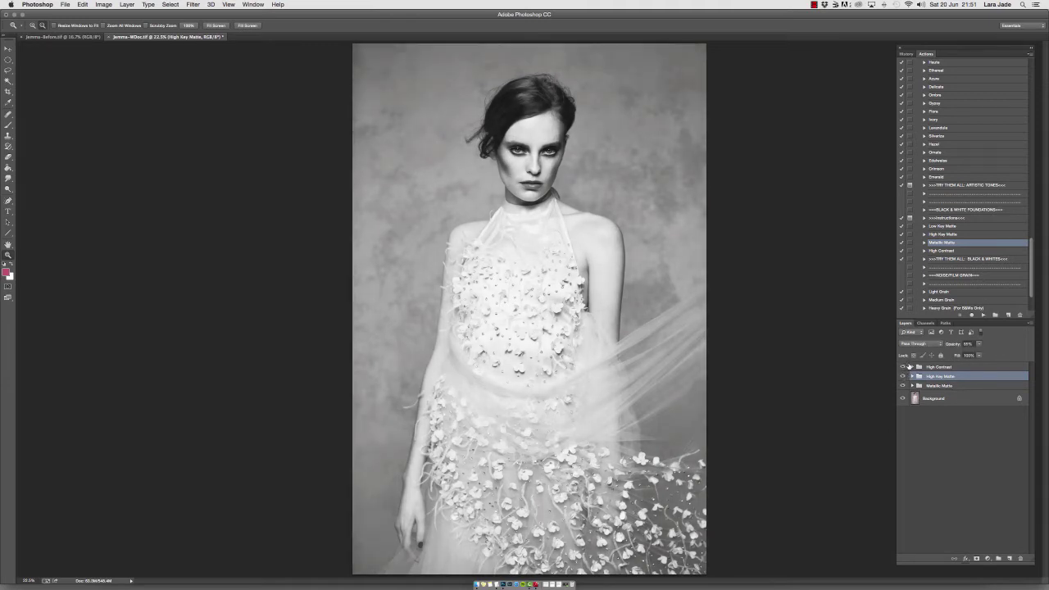
{"action": "left_click", "coordinate": [902, 366]}
{"action": "left_click", "coordinate": [902, 366]}
Set the High Contrast group's opacity to 57%
{"action": "left_click", "coordinate": [942, 366]}
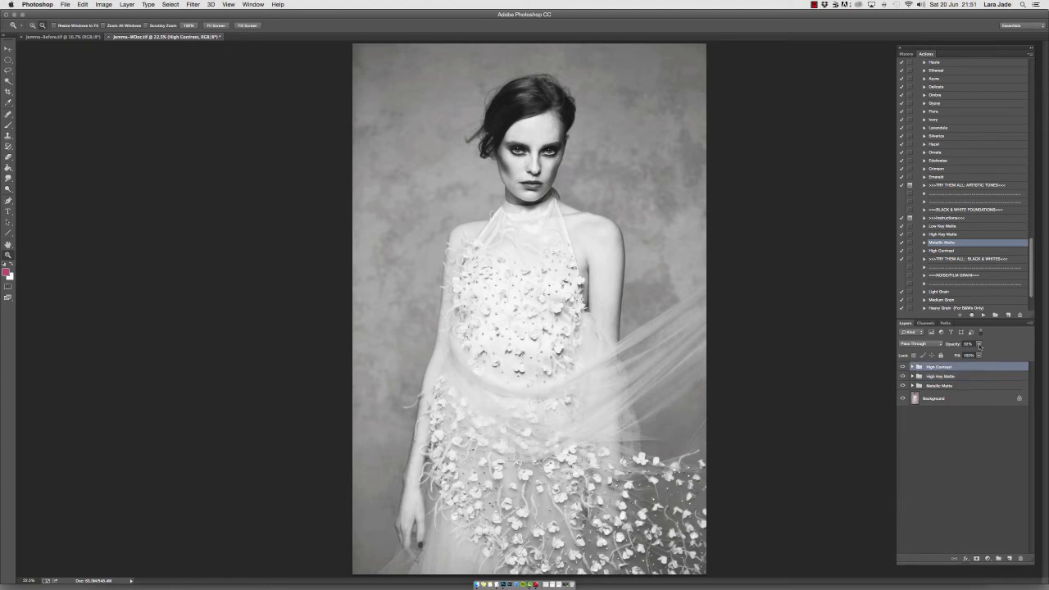
{"action": "left_click", "coordinate": [978, 343]}
{"action": "left_click_drag", "start_coordinate": [993, 353], "coordinate": [990, 353]}
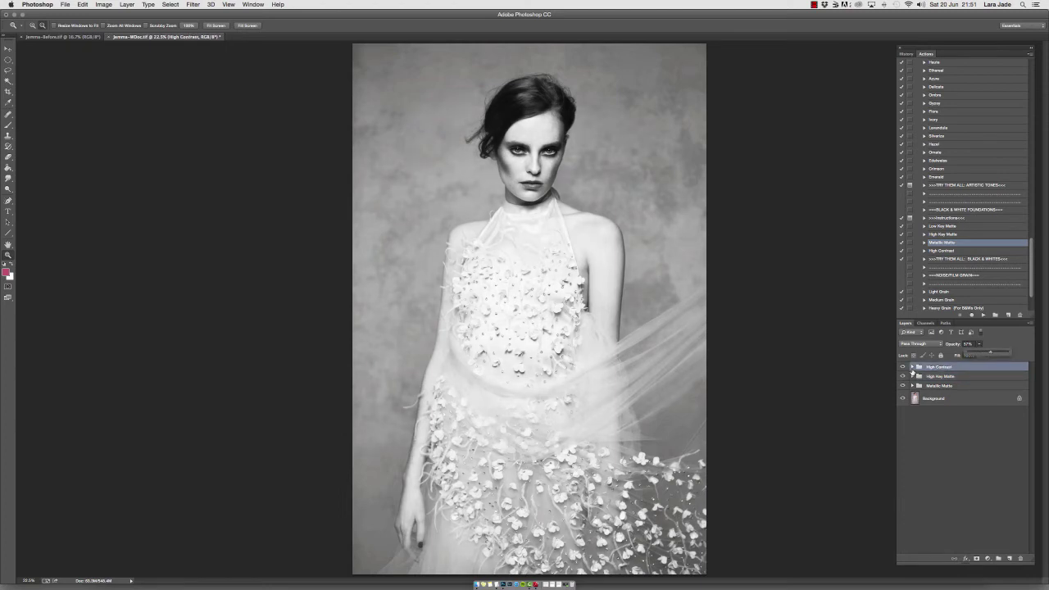
Expand the High Contrast group and examine the photo with and without its HC Punch adjustment layer
{"action": "left_click", "coordinate": [912, 367]}
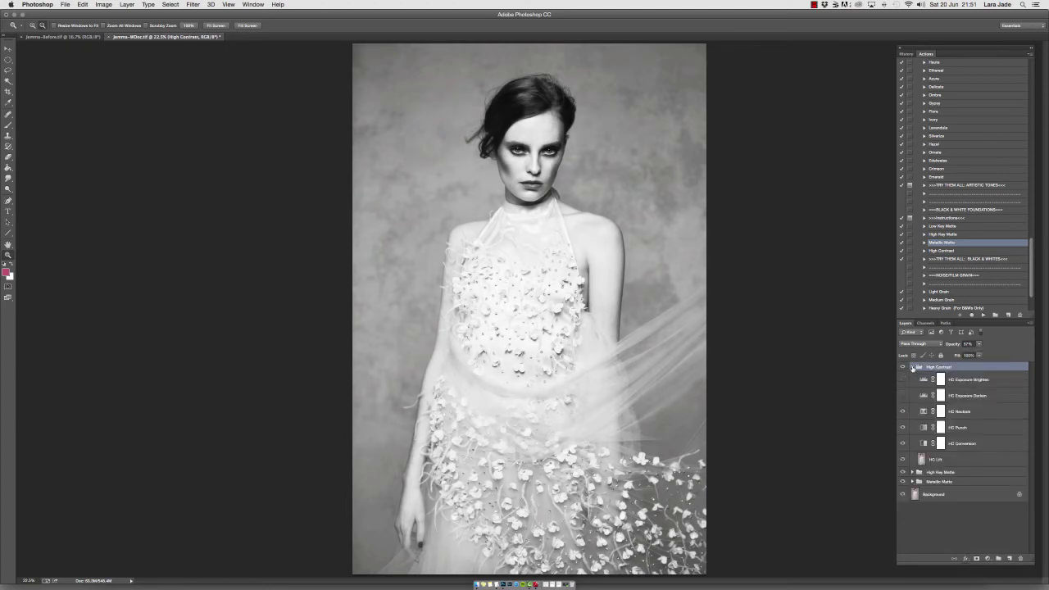
{"action": "left_click", "coordinate": [963, 415]}
{"action": "left_click", "coordinate": [959, 428]}
{"action": "left_click", "coordinate": [903, 428]}
{"action": "left_click", "coordinate": [904, 428]}
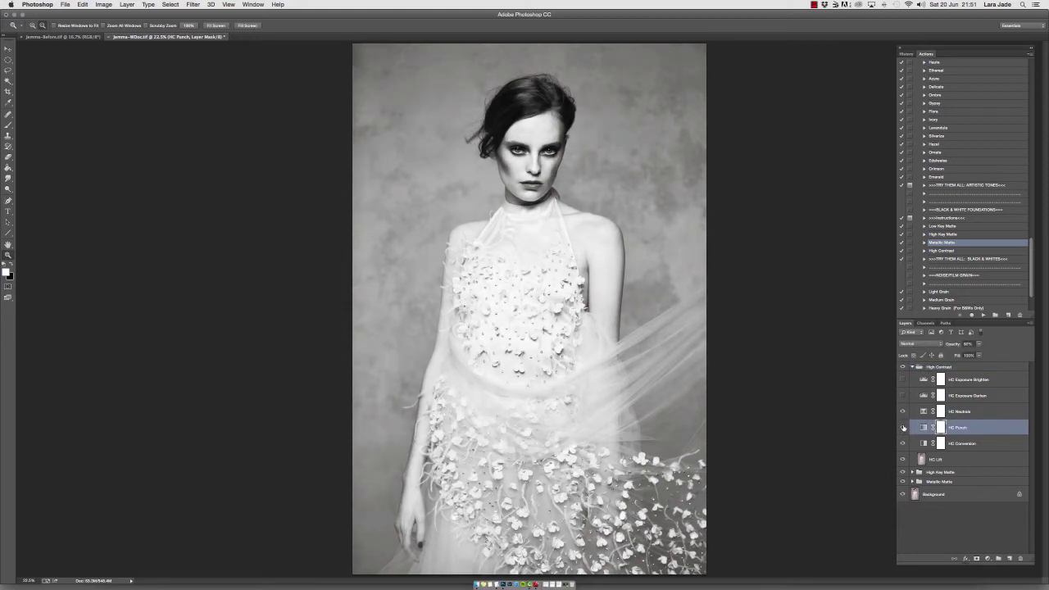
{"action": "left_click", "coordinate": [903, 428]}
{"action": "left_click", "coordinate": [903, 428]}
{"action": "left_click", "coordinate": [904, 428]}
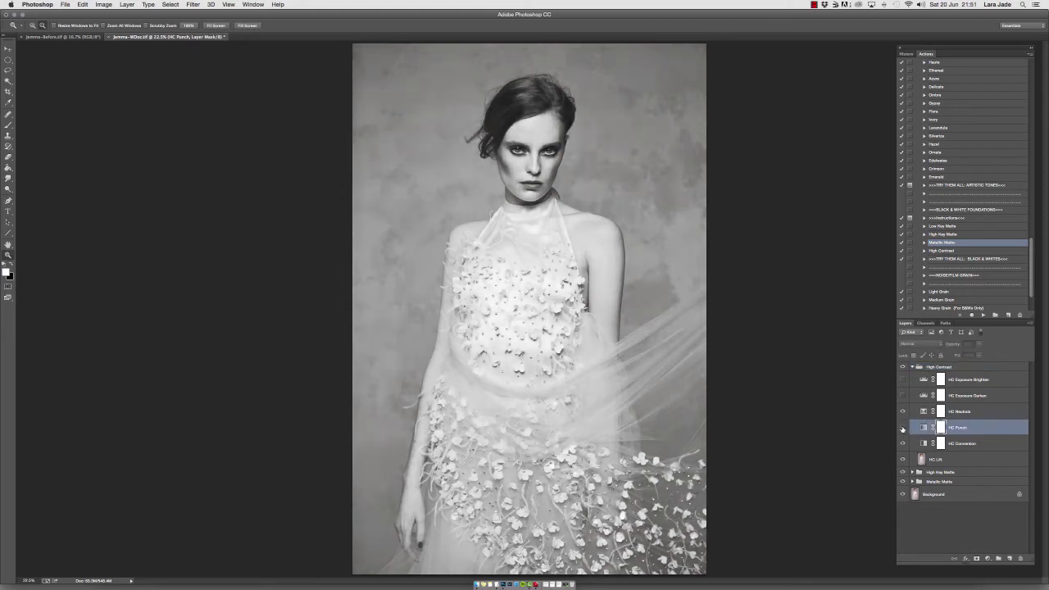
{"action": "left_click", "coordinate": [903, 428]}
{"action": "left_click", "coordinate": [903, 428]}
{"action": "left_click", "coordinate": [903, 428]}
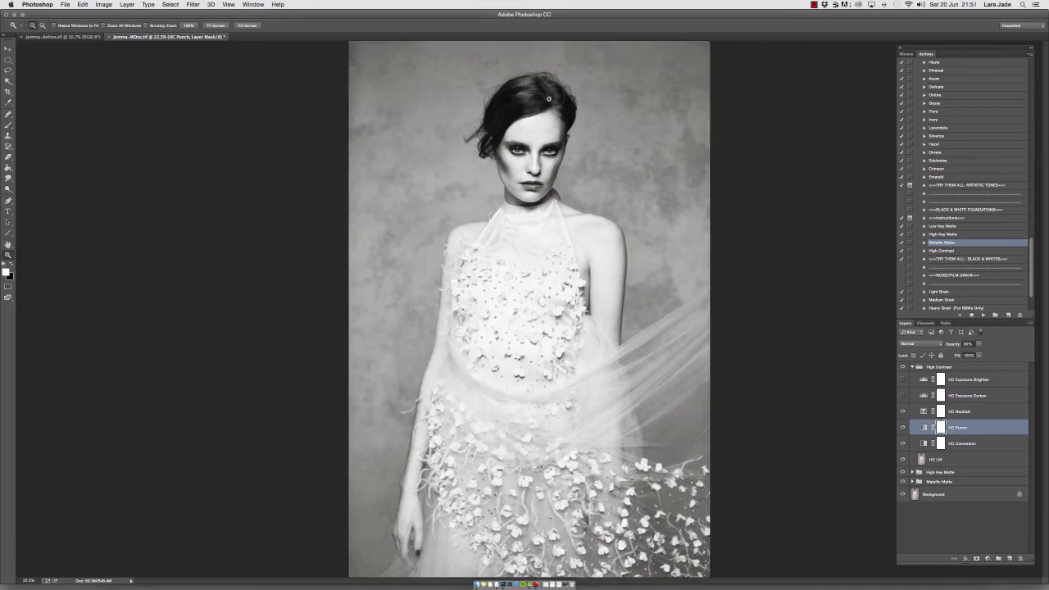
Paint with a black brush on the HC Punch layer mask over the model's front hair and eyes
{"action": "left_click", "coordinate": [548, 99]}
{"action": "left_click", "coordinate": [549, 99]}
{"action": "left_click_drag", "start_coordinate": [8, 123], "coordinate": [21, 123]}
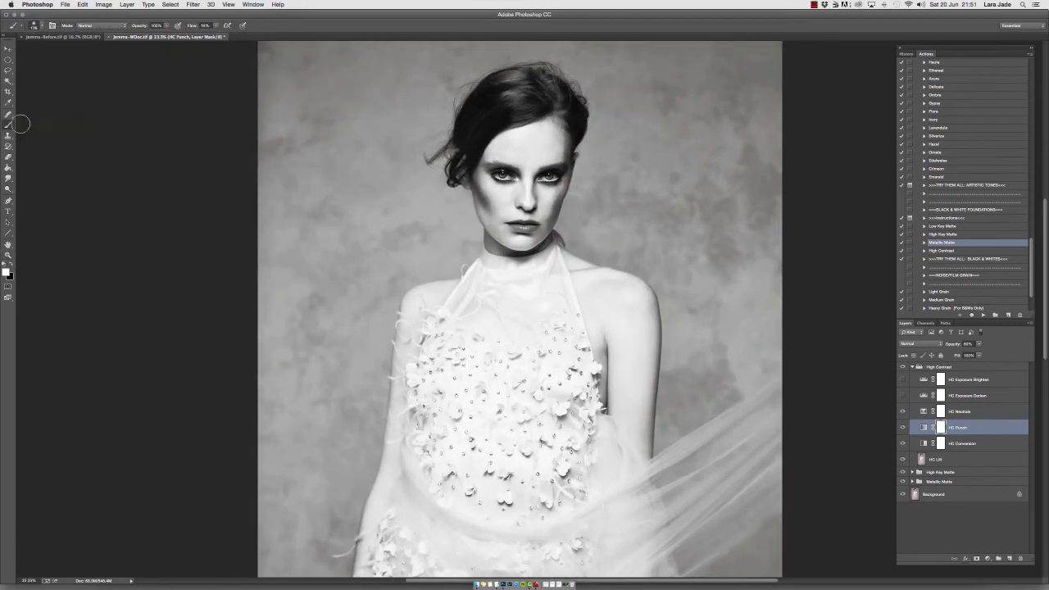
{"action": "left_click", "coordinate": [12, 267]}
{"action": "mouse_move", "coordinate": [503, 120]}
{"action": "left_mouse_down"}
{"action": "mouse_move", "coordinate": [502, 90]}
{"action": "mouse_move", "coordinate": [488, 87]}
{"action": "mouse_move", "coordinate": [463, 150]}
{"action": "mouse_move", "coordinate": [503, 115]}
{"action": "mouse_move", "coordinate": [519, 129]}
{"action": "mouse_move", "coordinate": [573, 123]}
{"action": "mouse_move", "coordinate": [580, 133]}
{"action": "mouse_move", "coordinate": [477, 129]}
{"action": "left_mouse_up"}
{"action": "mouse_move", "coordinate": [506, 183]}
{"action": "left_mouse_down"}
{"action": "mouse_move", "coordinate": [499, 169]}
{"action": "mouse_move", "coordinate": [557, 179]}
{"action": "mouse_move", "coordinate": [546, 172]}
{"action": "left_mouse_up"}
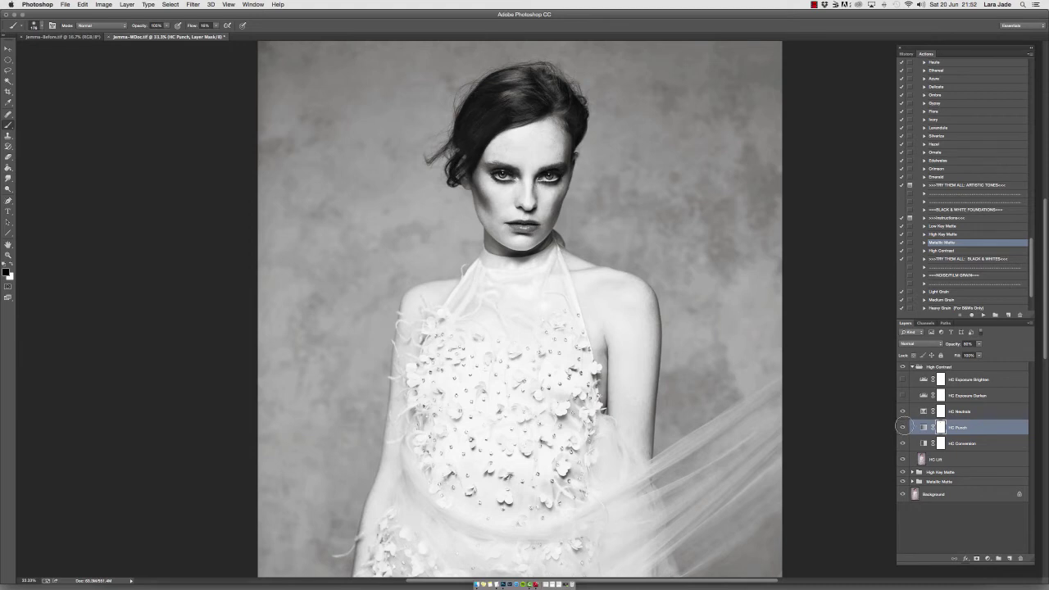
Compare the photo with and without the masked HC Punch layer and the collapsed High Contrast group
{"action": "left_click", "coordinate": [904, 427]}
{"action": "left_click", "coordinate": [903, 427]}
{"action": "left_click", "coordinate": [902, 395]}
{"action": "left_click", "coordinate": [912, 367]}
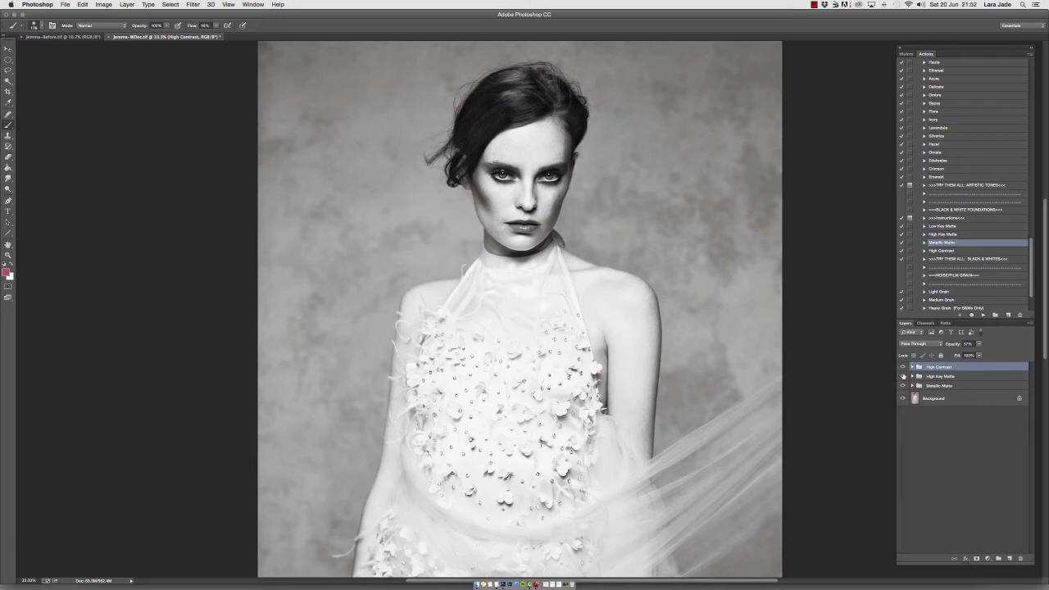
{"action": "left_click", "coordinate": [903, 368]}
{"action": "left_click", "coordinate": [903, 368]}
Make the HC Exposure Darken layer in the High Contrast group visible, comparing its effect on the photo, and collapse the group
{"action": "left_click", "coordinate": [912, 367]}
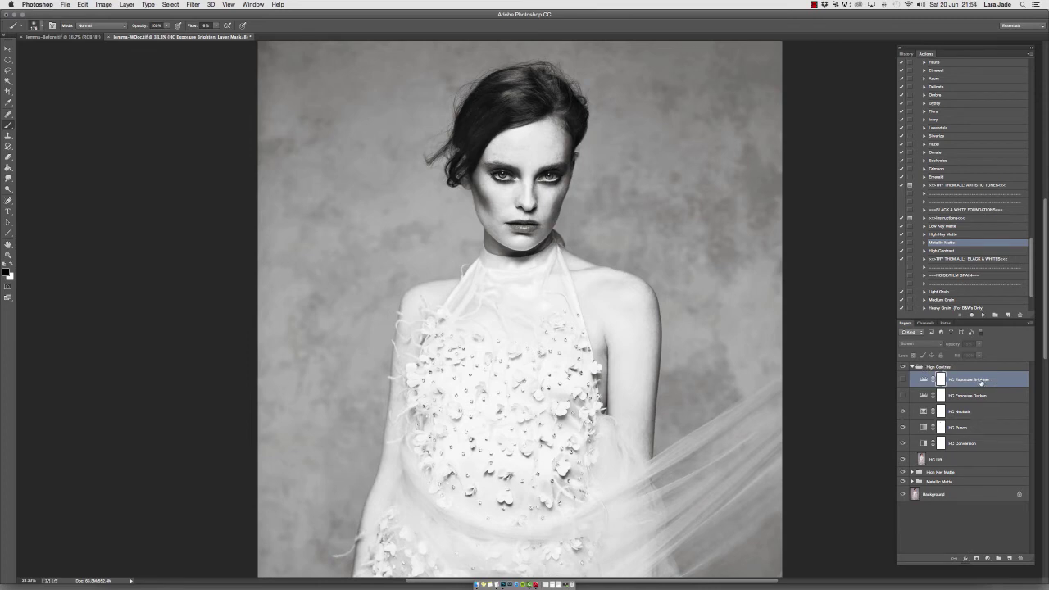
{"action": "left_click", "coordinate": [980, 398]}
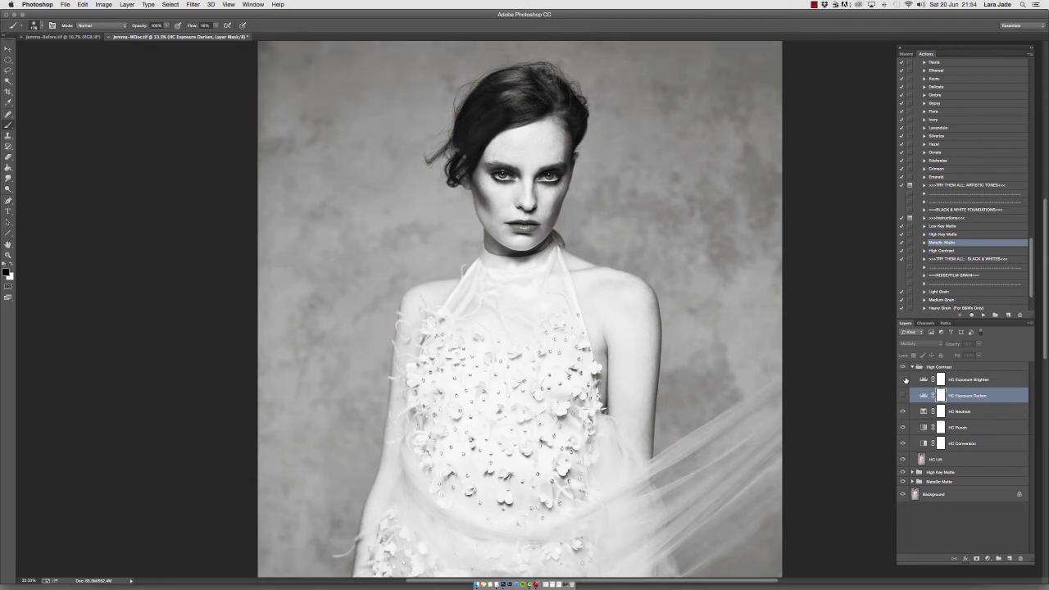
{"action": "left_click", "coordinate": [903, 396]}
{"action": "left_click", "coordinate": [903, 380]}
{"action": "left_click", "coordinate": [903, 396]}
{"action": "left_click", "coordinate": [903, 396]}
{"action": "left_click", "coordinate": [903, 396]}
{"action": "left_click", "coordinate": [903, 397]}
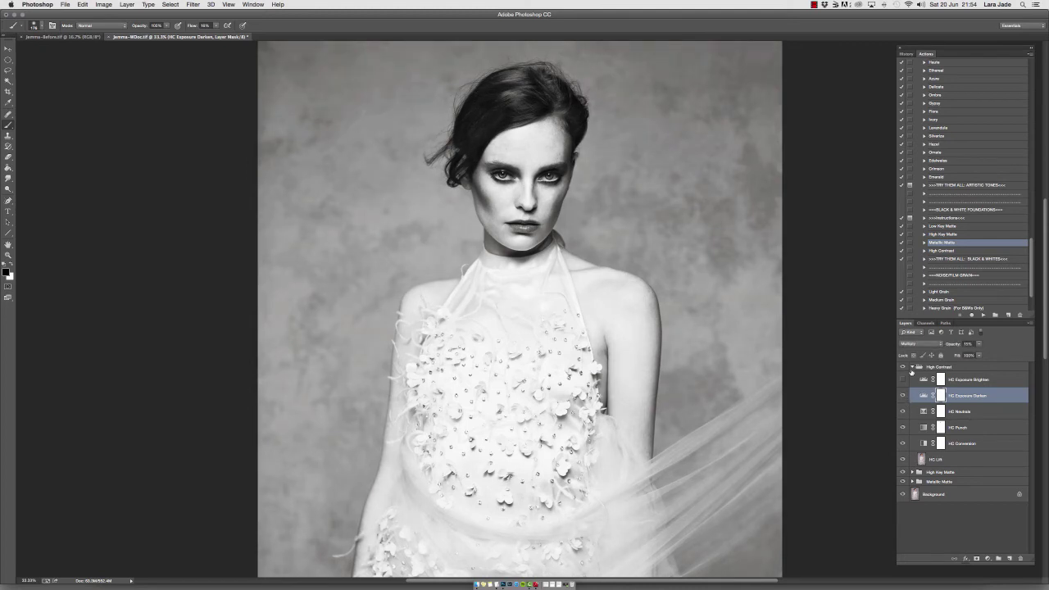
{"action": "left_click", "coordinate": [913, 368]}
Expand the High Key Matte group and make its HKM Exposure Brighten layer visible, comparing the photo with and without it
{"action": "left_click", "coordinate": [943, 376]}
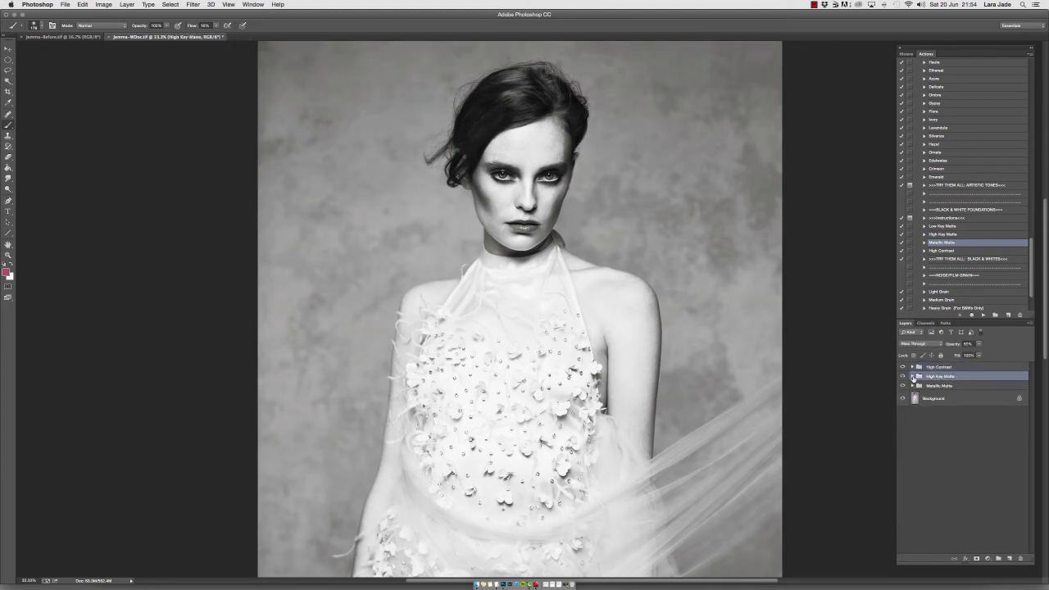
{"action": "left_click", "coordinate": [912, 376]}
{"action": "left_click", "coordinate": [967, 392]}
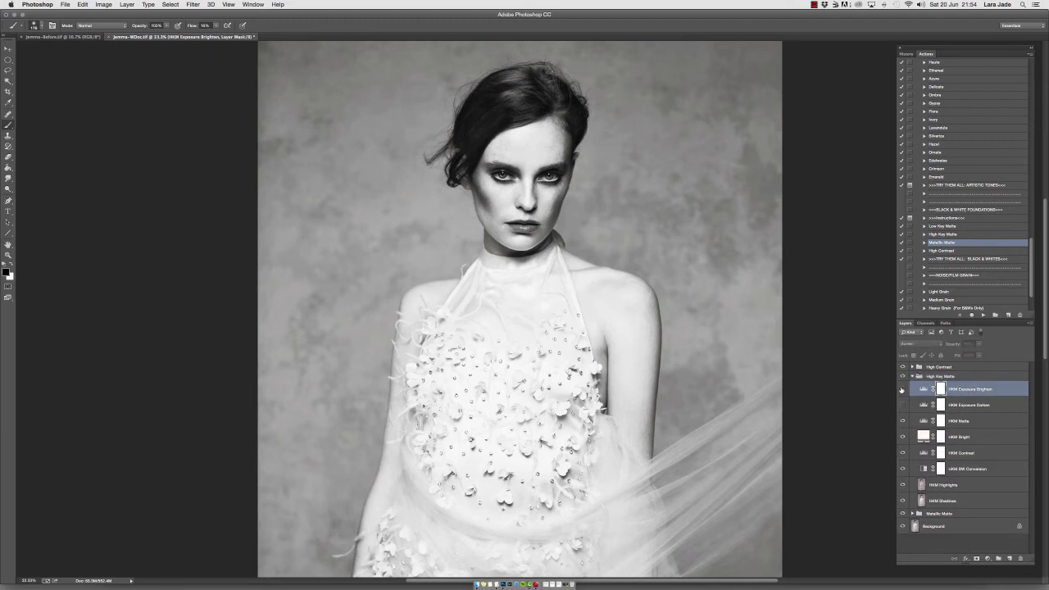
{"action": "left_click", "coordinate": [904, 390]}
{"action": "left_click", "coordinate": [903, 391]}
{"action": "left_click", "coordinate": [904, 390]}
{"action": "left_click", "coordinate": [903, 390]}
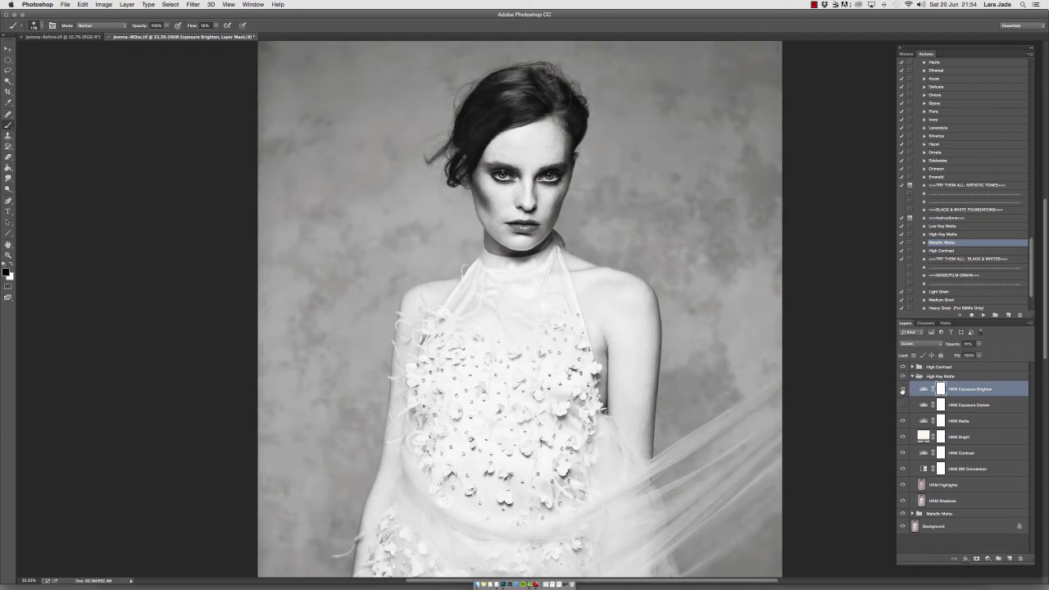
Collapse the High Key Matte group, expand Metallic Matte and make its Exposure Darken layer visible, comparing it with the Exposure Brighten layer
{"action": "left_click", "coordinate": [912, 375]}
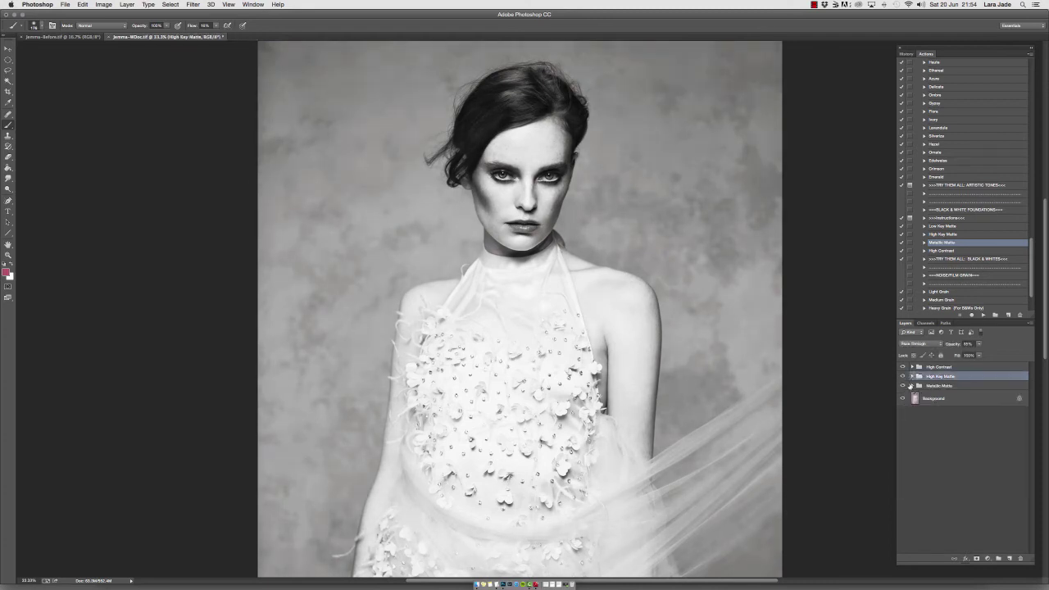
{"action": "left_click", "coordinate": [916, 386]}
{"action": "left_click", "coordinate": [912, 386]}
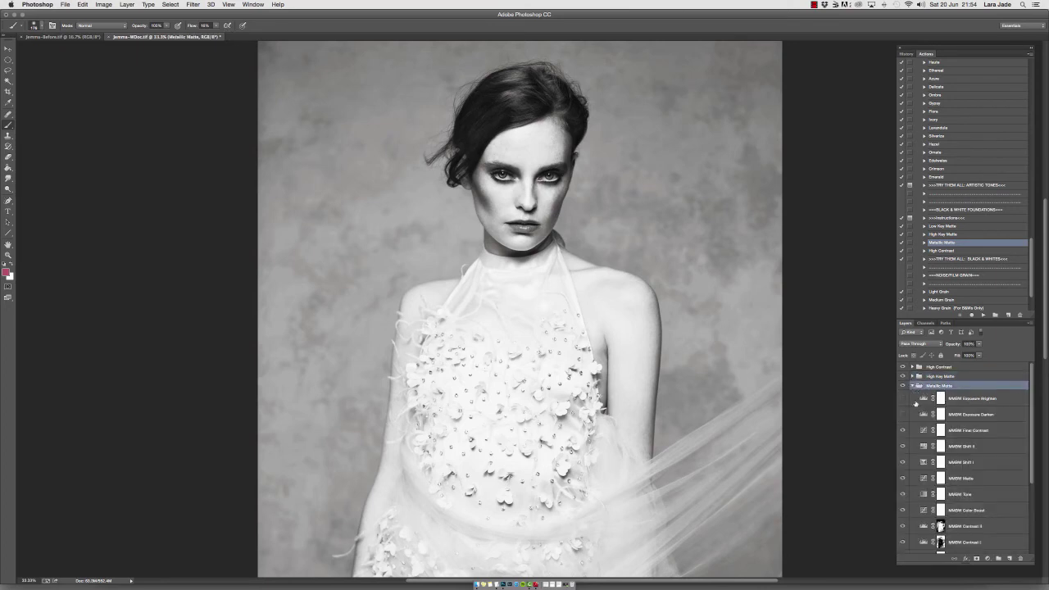
{"action": "left_click", "coordinate": [903, 398]}
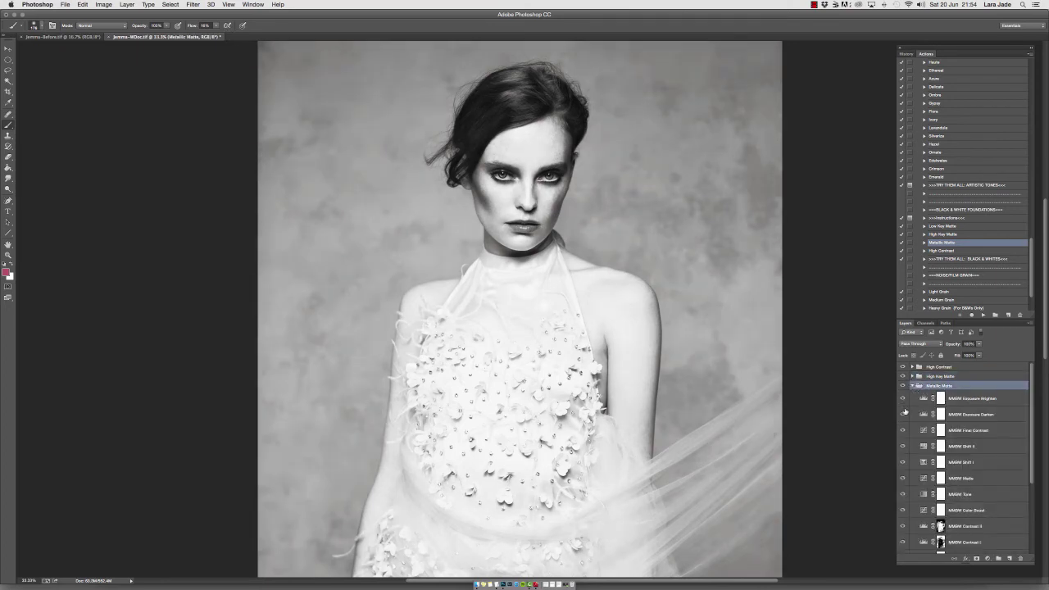
{"action": "left_click", "coordinate": [903, 414]}
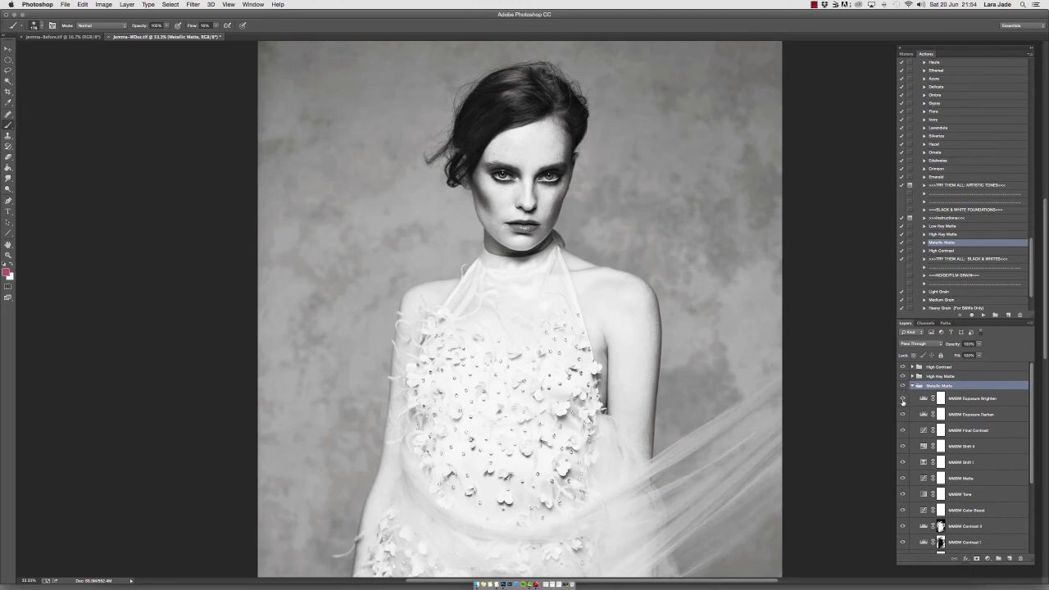
{"action": "left_click", "coordinate": [904, 399]}
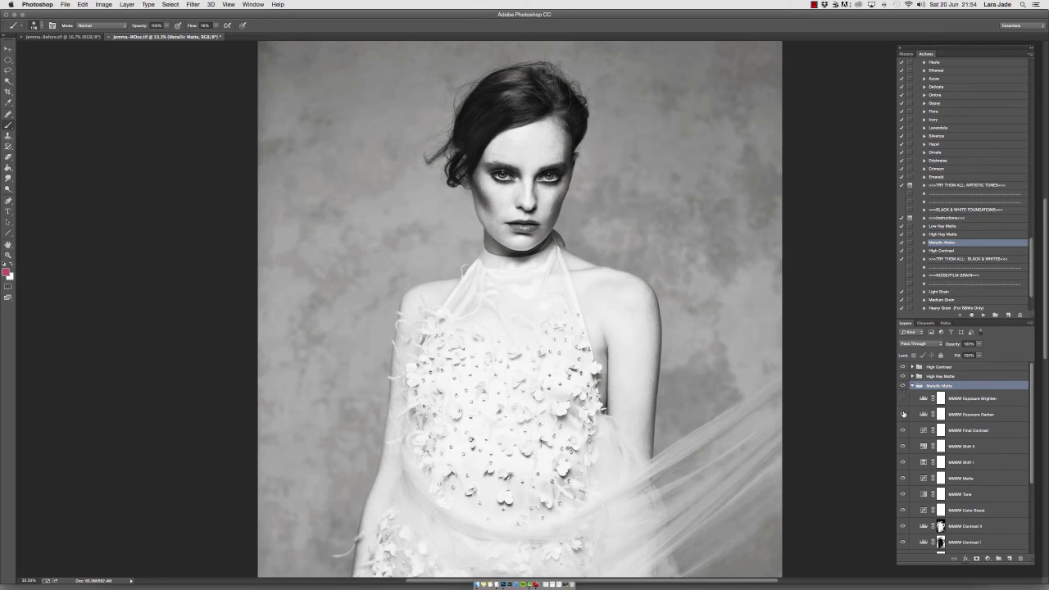
{"action": "left_click", "coordinate": [903, 414]}
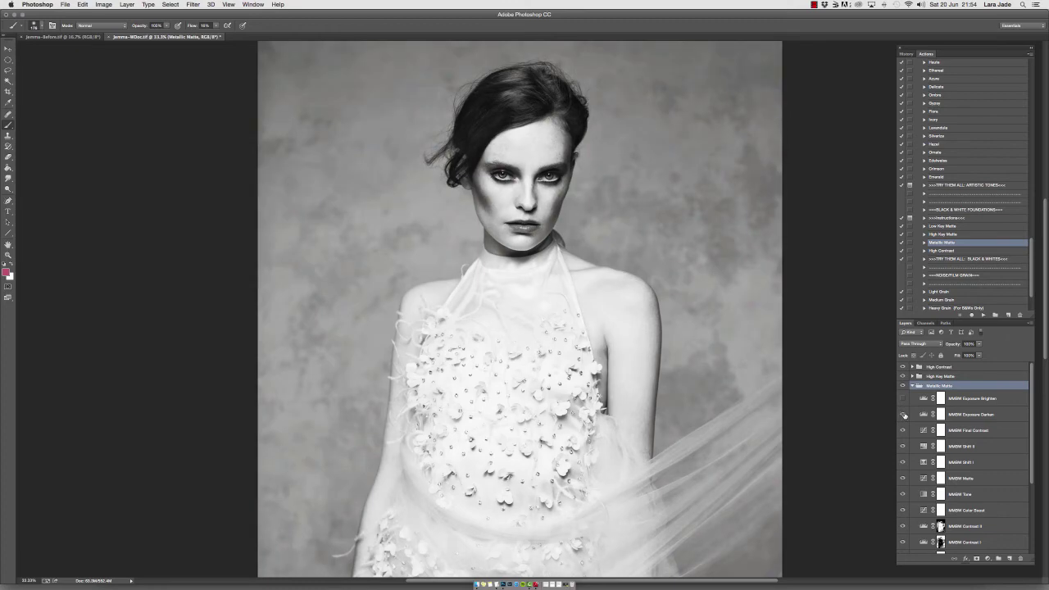
Set the opacity of the Exposure Darken layer in the Metallic Matte group to 21%
{"action": "left_click", "coordinate": [984, 414]}
{"action": "left_click", "coordinate": [979, 345]}
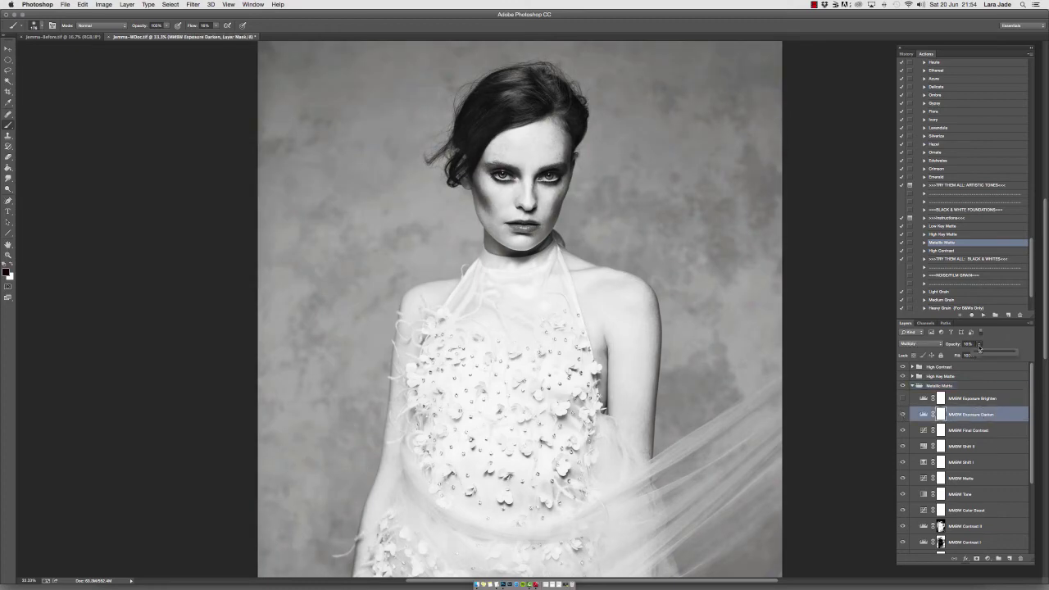
{"action": "mouse_move", "coordinate": [981, 354]}
{"action": "left_mouse_down"}
{"action": "mouse_move", "coordinate": [1005, 351]}
{"action": "mouse_move", "coordinate": [986, 354]}
{"action": "left_mouse_up"}
Collapse the Metallic Matte group and fine-tune the opacity of the three black-and-white groups, with High Contrast at 60%
{"action": "left_click", "coordinate": [9, 256]}
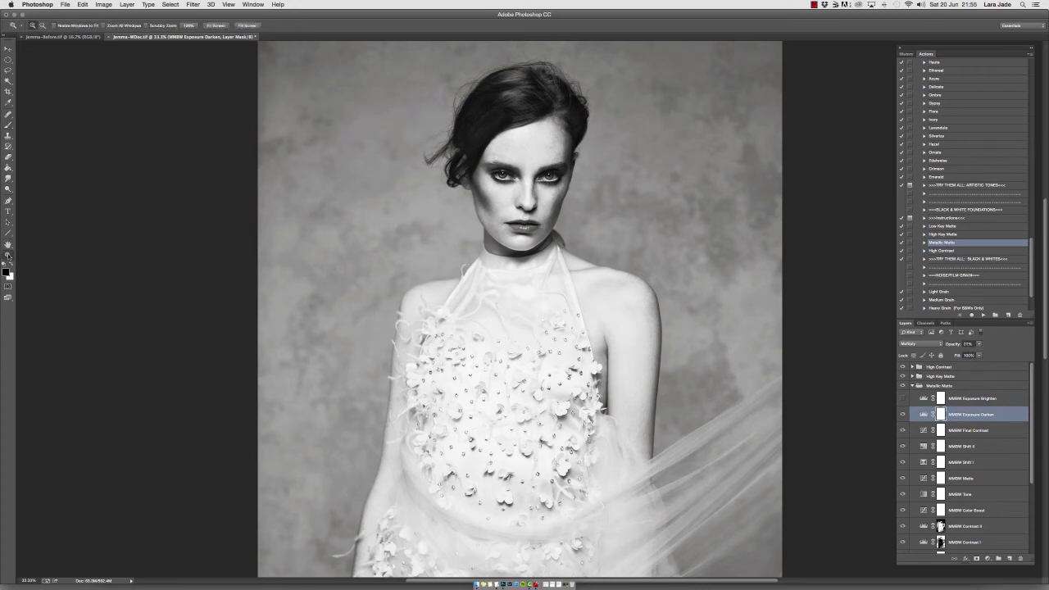
{"action": "left_click", "coordinate": [541, 230], "text": "alt"}
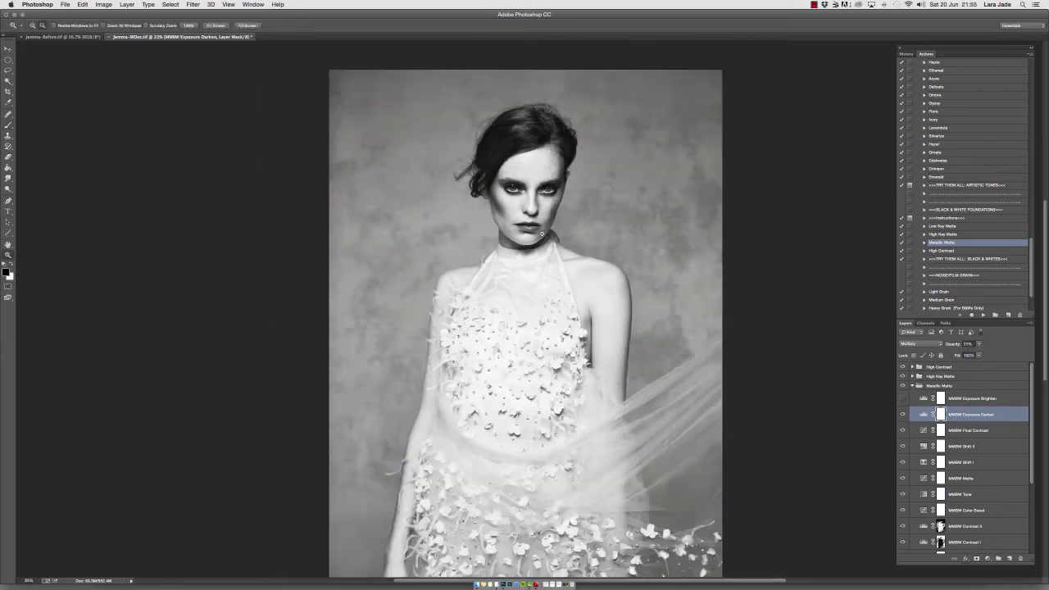
{"action": "left_click", "coordinate": [541, 230], "text": "alt"}
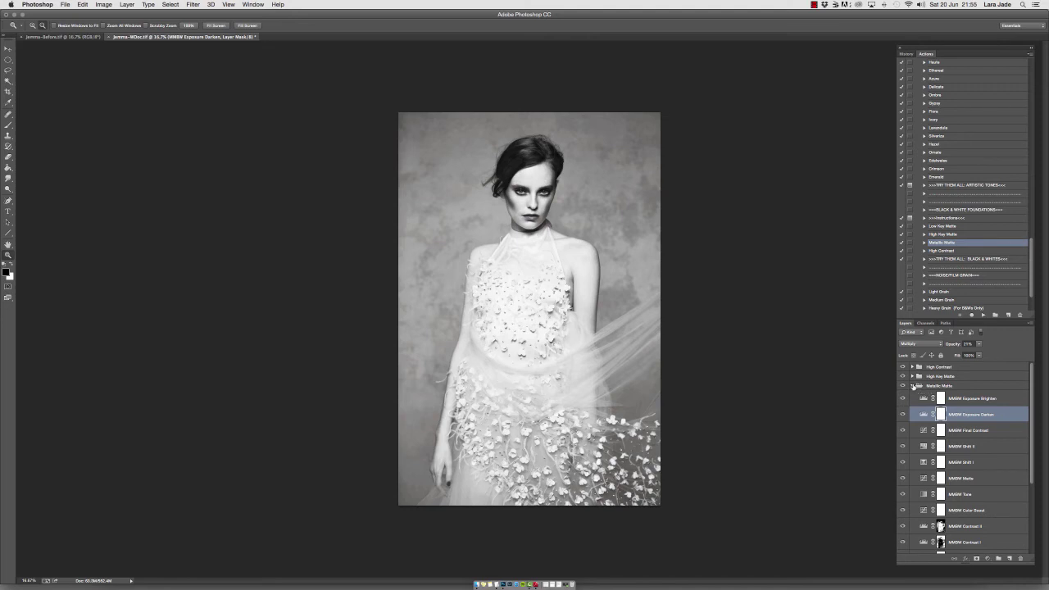
{"action": "left_click", "coordinate": [912, 387]}
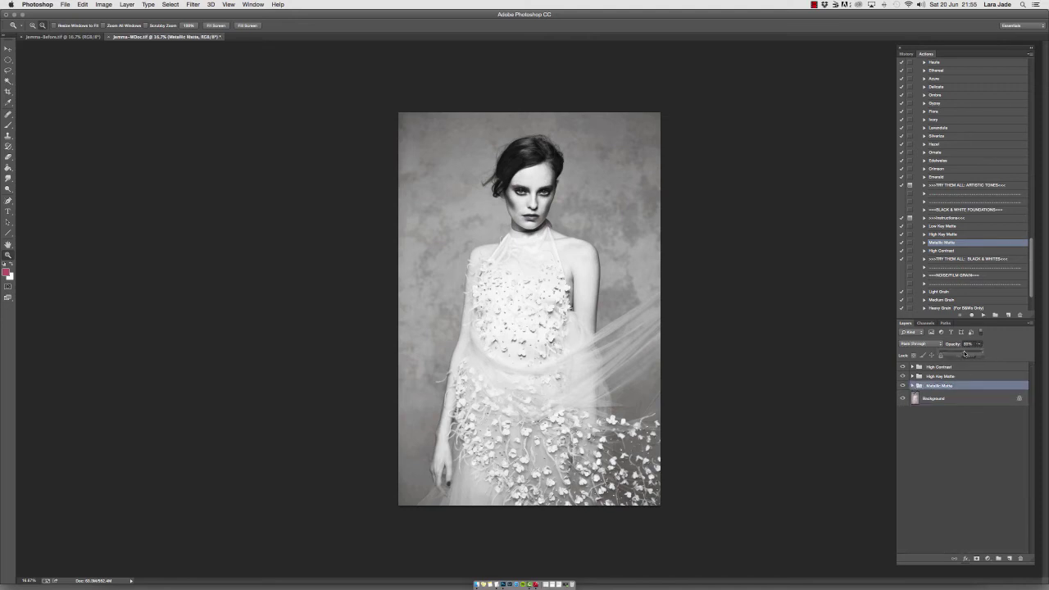
{"action": "key", "text": "alt+bracketright"}
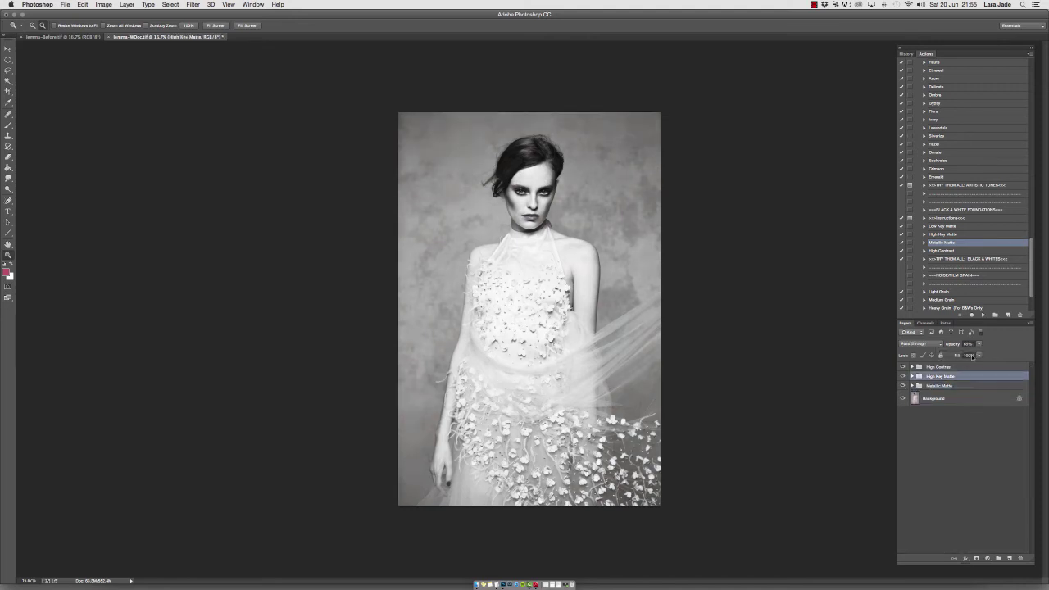
{"action": "mouse_move", "coordinate": [978, 353]}
{"action": "left_mouse_down"}
{"action": "mouse_move", "coordinate": [964, 353]}
{"action": "mouse_move", "coordinate": [984, 353]}
{"action": "left_mouse_up"}
{"action": "key", "text": "alt+bracketright"}
{"action": "left_click_drag", "start_coordinate": [973, 353], "coordinate": [980, 351]}
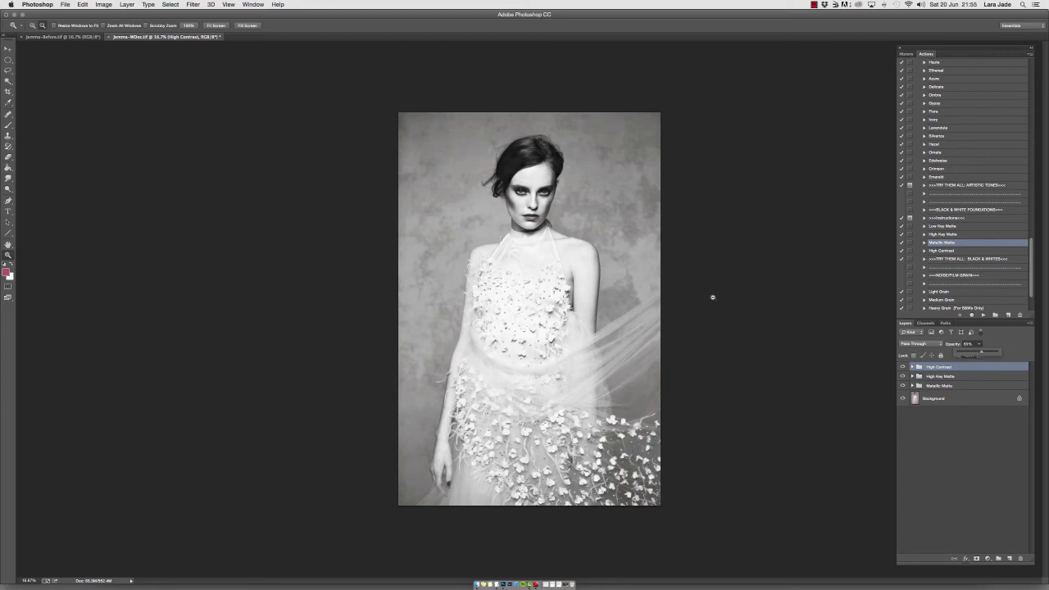
Compare the finished black-and-white photo with the original colour version by switching repeatedly between the two open documents
{"action": "left_click", "coordinate": [576, 194]}
{"action": "left_click_drag", "start_coordinate": [532, 273], "coordinate": [533, 205]}
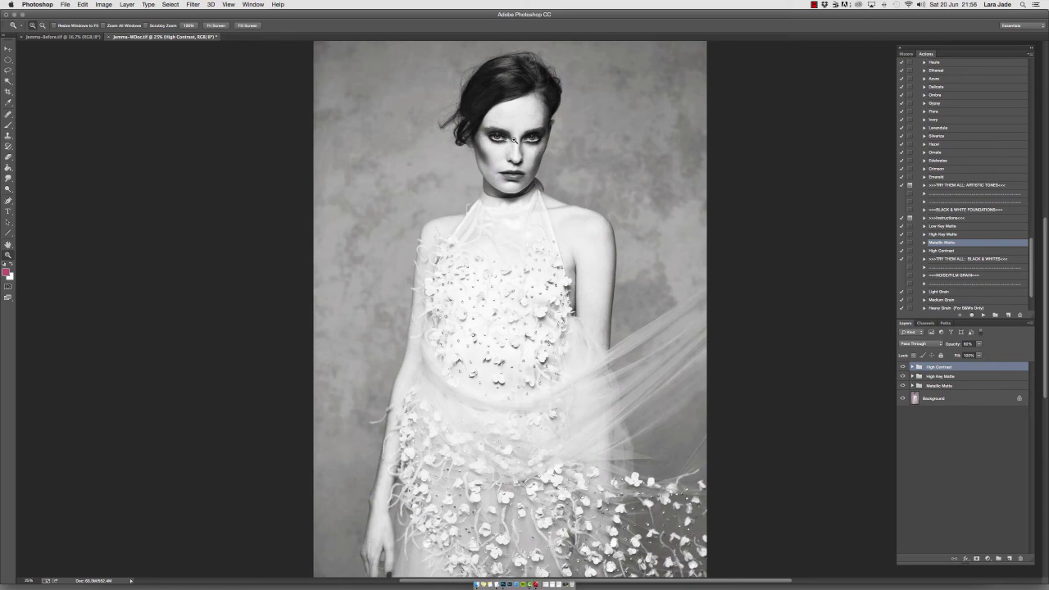
{"action": "key", "text": "ctrl+Tab"}
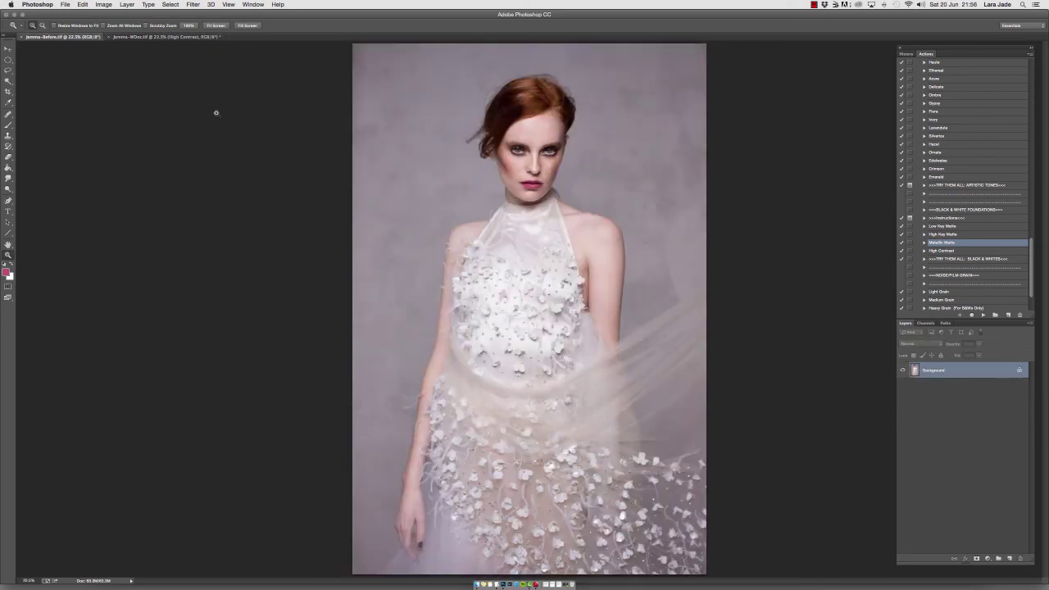
{"action": "key", "text": "ctrl+Tab"}
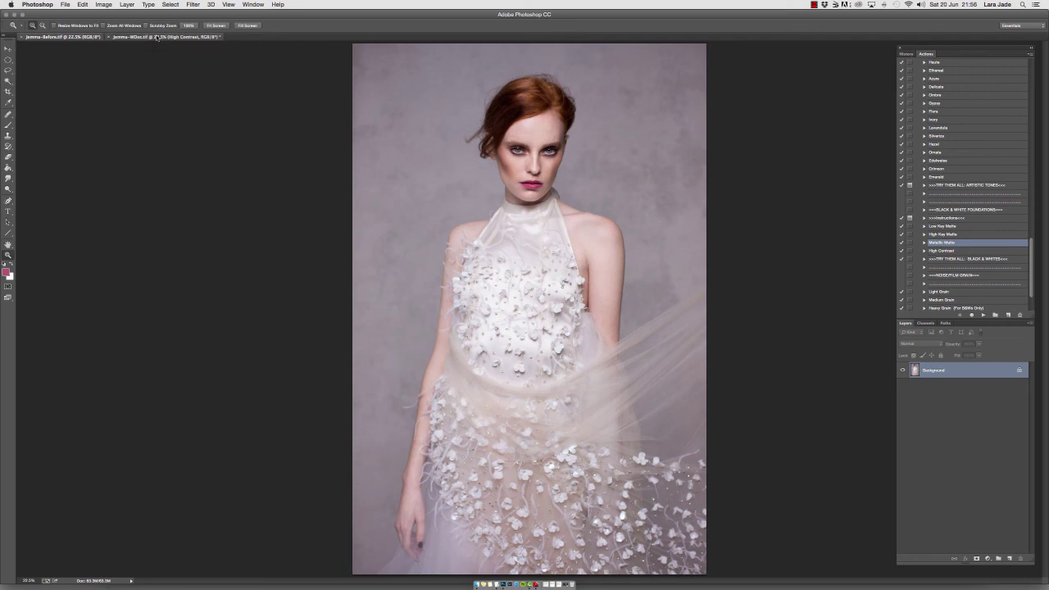
{"action": "key", "text": "ctrl+Tab"}
{"action": "key", "text": "ctrl+Tab"}
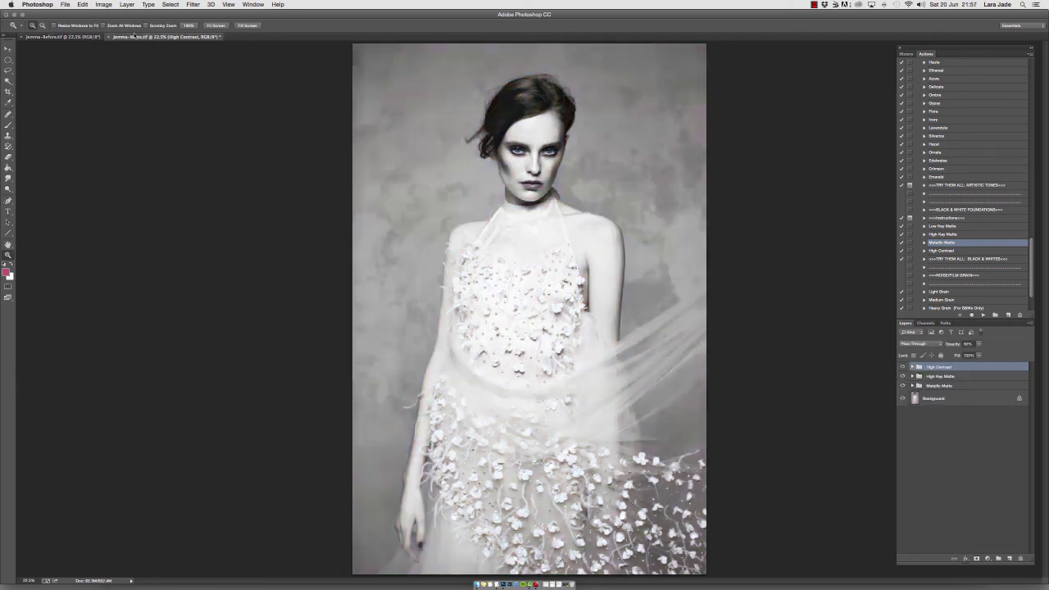
{"action": "key", "text": "ctrl+Tab"}
{"action": "key", "text": "ctrl+Tab"}
{"action": "key", "text": "ctrl+Tab"}
{"action": "key", "text": "ctrl+Tab"}
{"action": "key", "text": "ctrl+Tab"}
{"action": "key", "text": "ctrl+Tab"}
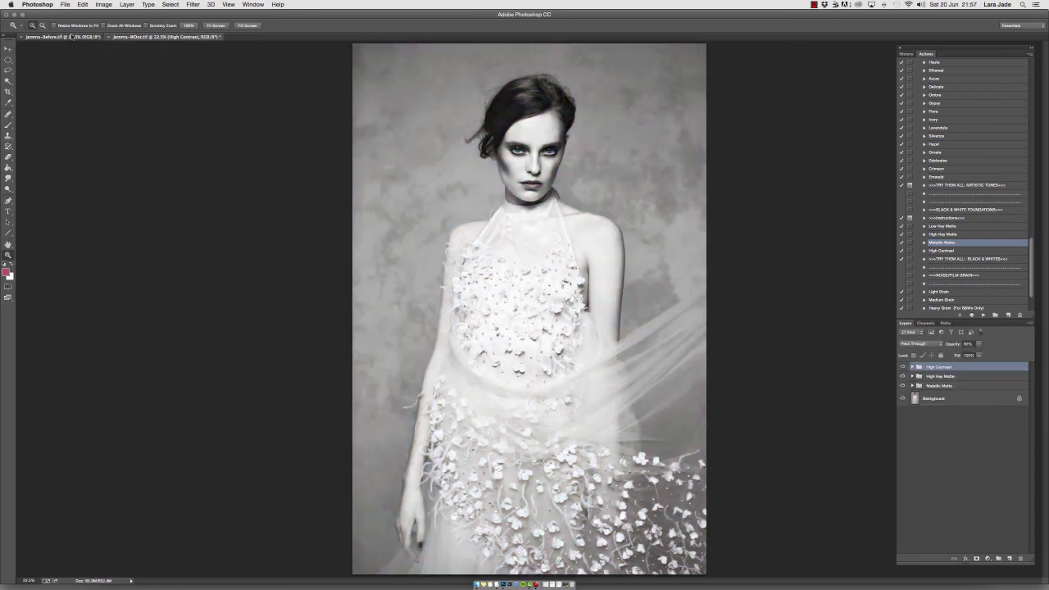
{"action": "key", "text": "ctrl+Tab"}
{"action": "key", "text": "ctrl+Tab"}
{"action": "key", "text": "ctrl+Tab"}
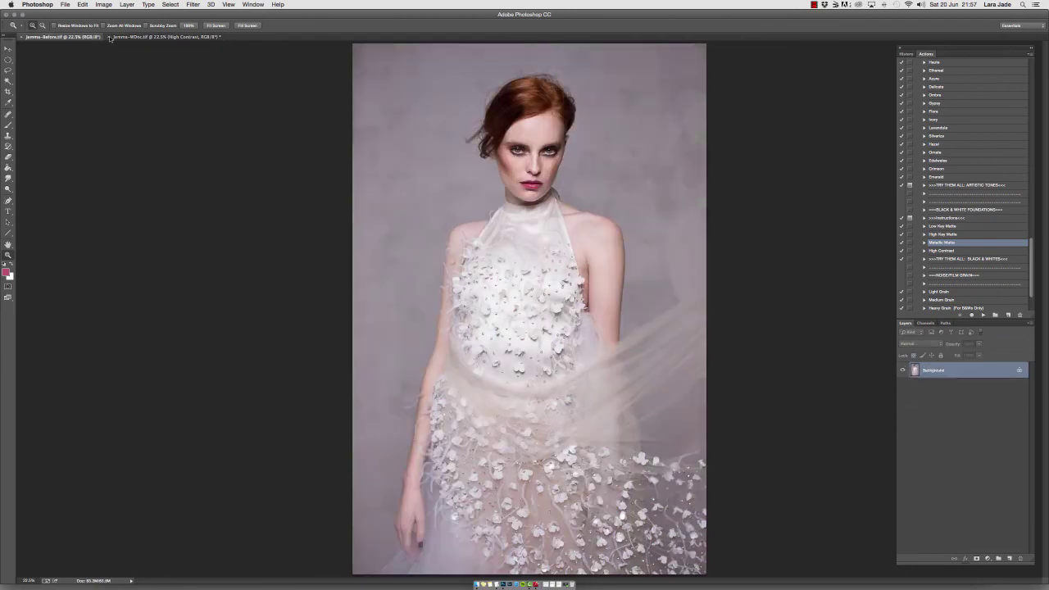
{"action": "key", "text": "ctrl+Tab"}
{"action": "key", "text": "ctrl+Tab"}
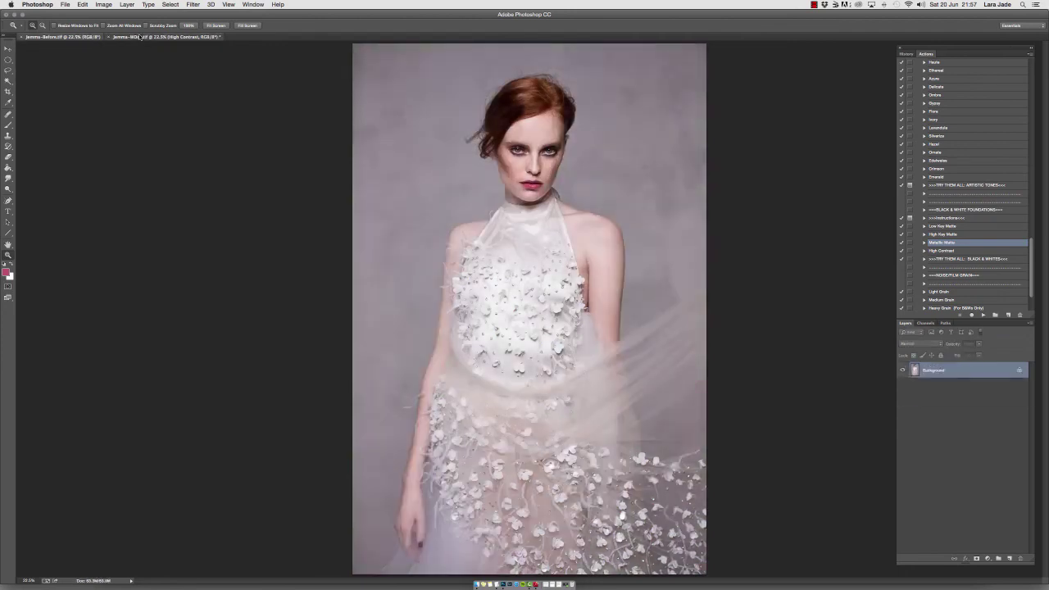
{"action": "key", "text": "ctrl+Tab"}
{"action": "key", "text": "ctrl+Tab"}
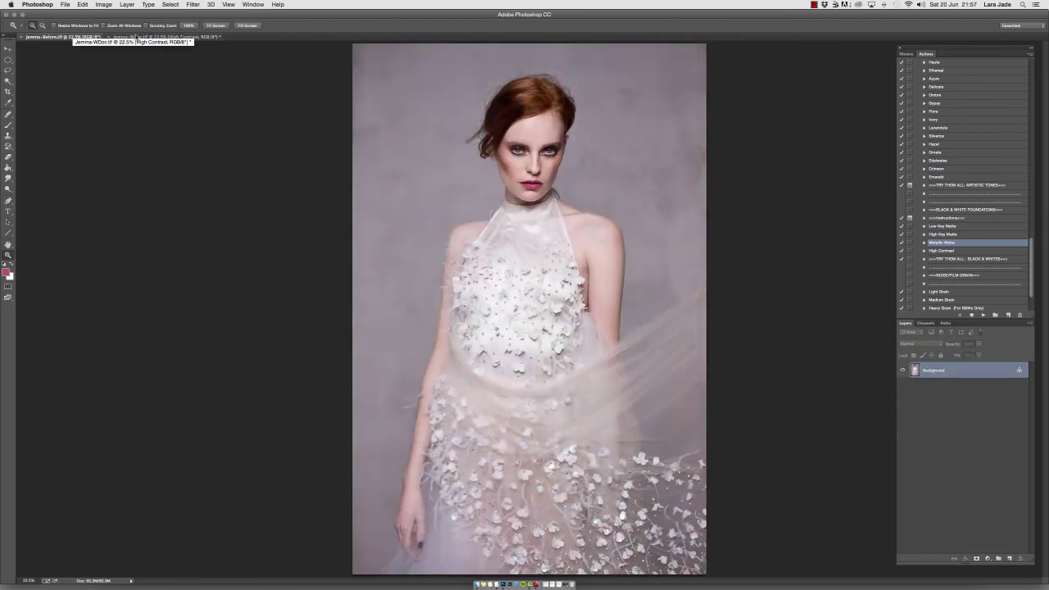
{"action": "left_click", "coordinate": [120, 37]}
{"action": "left_click", "coordinate": [81, 38]}
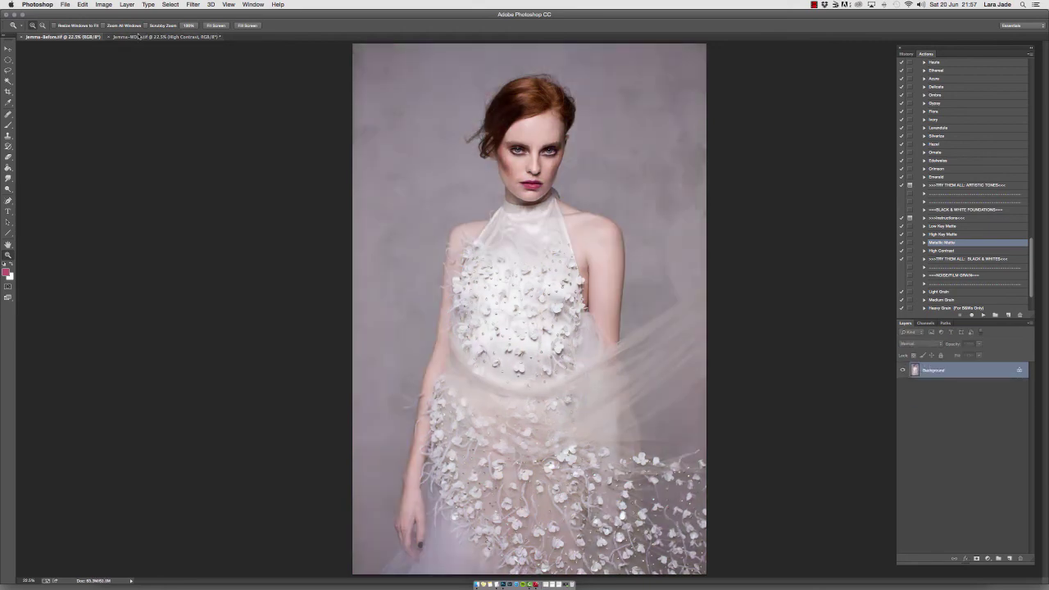
{"action": "left_click", "coordinate": [128, 37]}
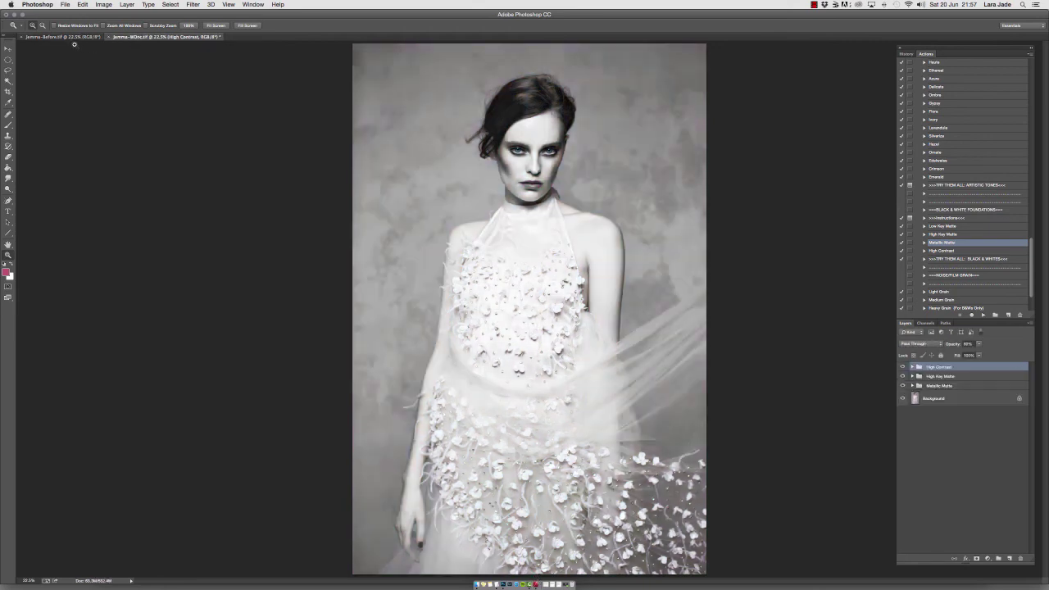
{"action": "left_click", "coordinate": [73, 38]}
{"action": "left_click", "coordinate": [143, 37]}
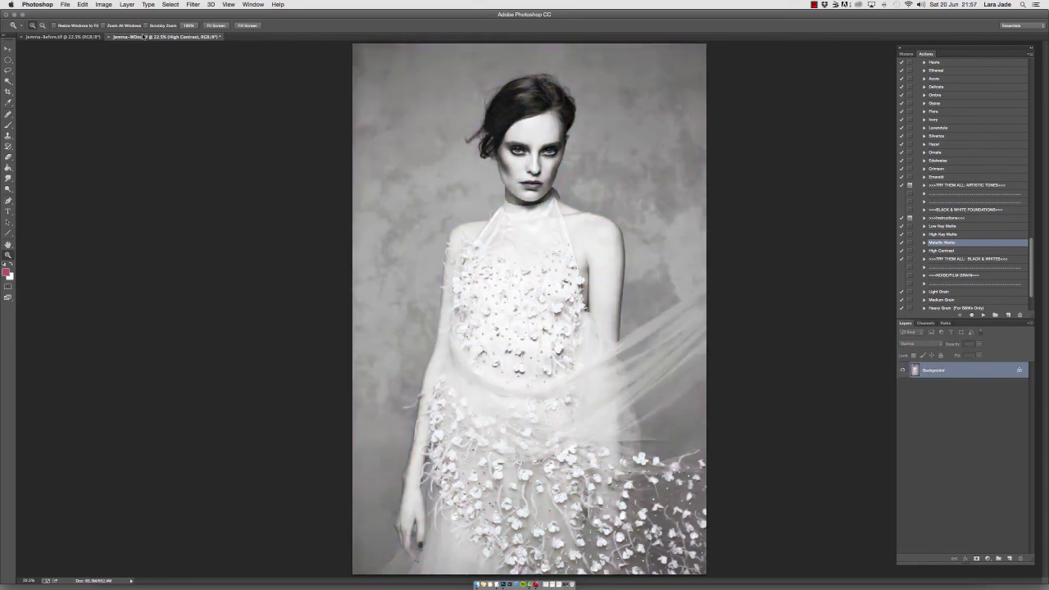
{"action": "left_click", "coordinate": [75, 38]}
{"action": "left_click", "coordinate": [149, 38]}
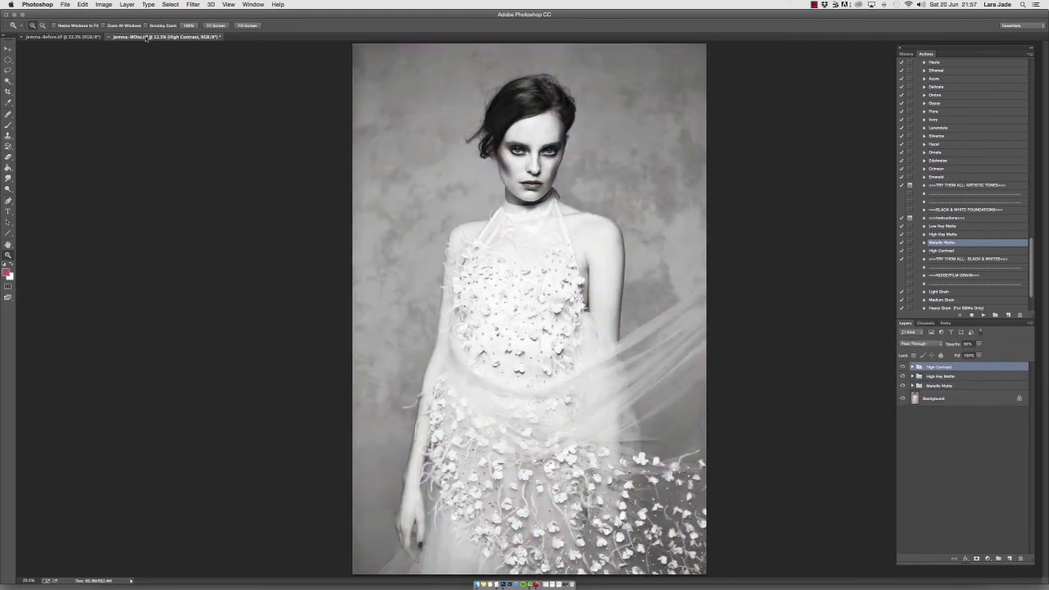
{"action": "left_click", "coordinate": [78, 37]}
{"action": "left_click", "coordinate": [143, 37]}
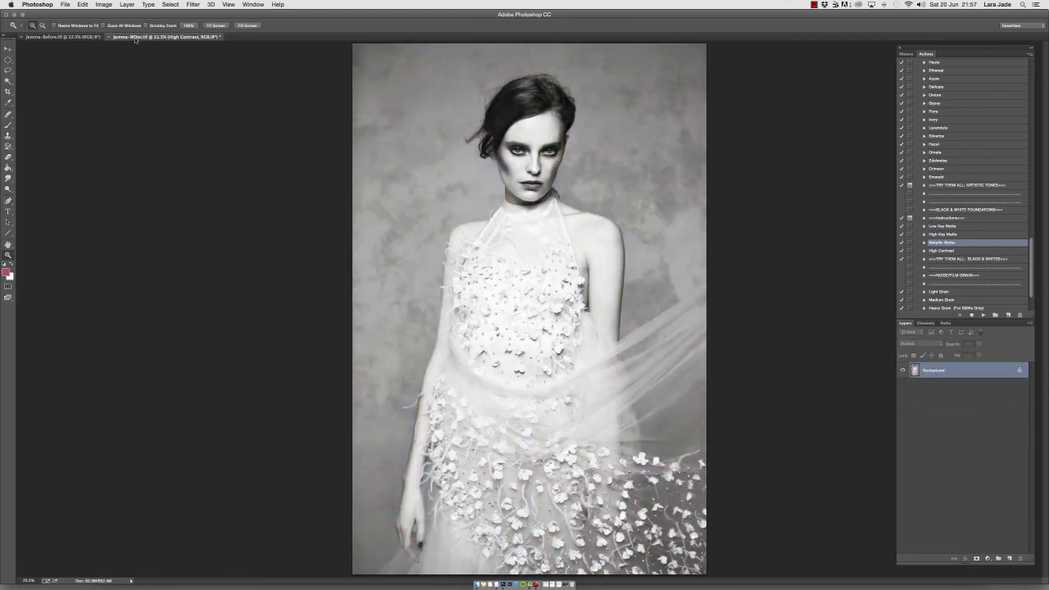